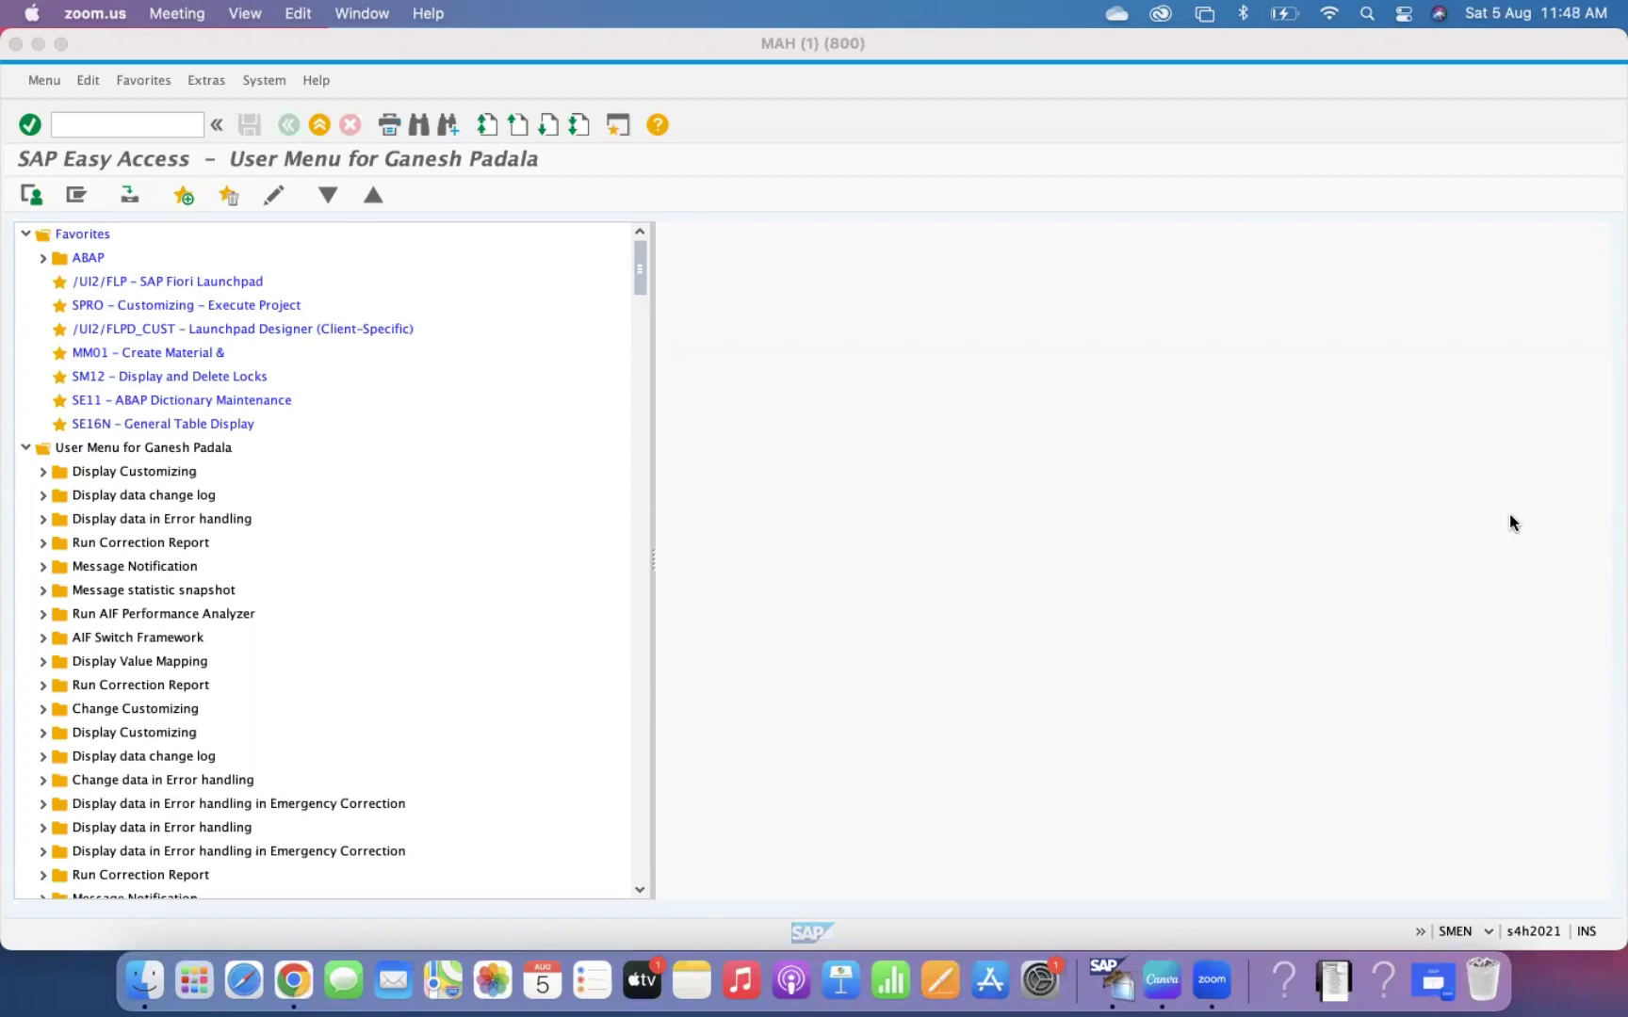
Start MIRO and choose company code 1001 for the incoming invoice
{"action": "key", "text": "XF86AudioMute"}
{"action": "key", "text": "XF86AudioMute"}
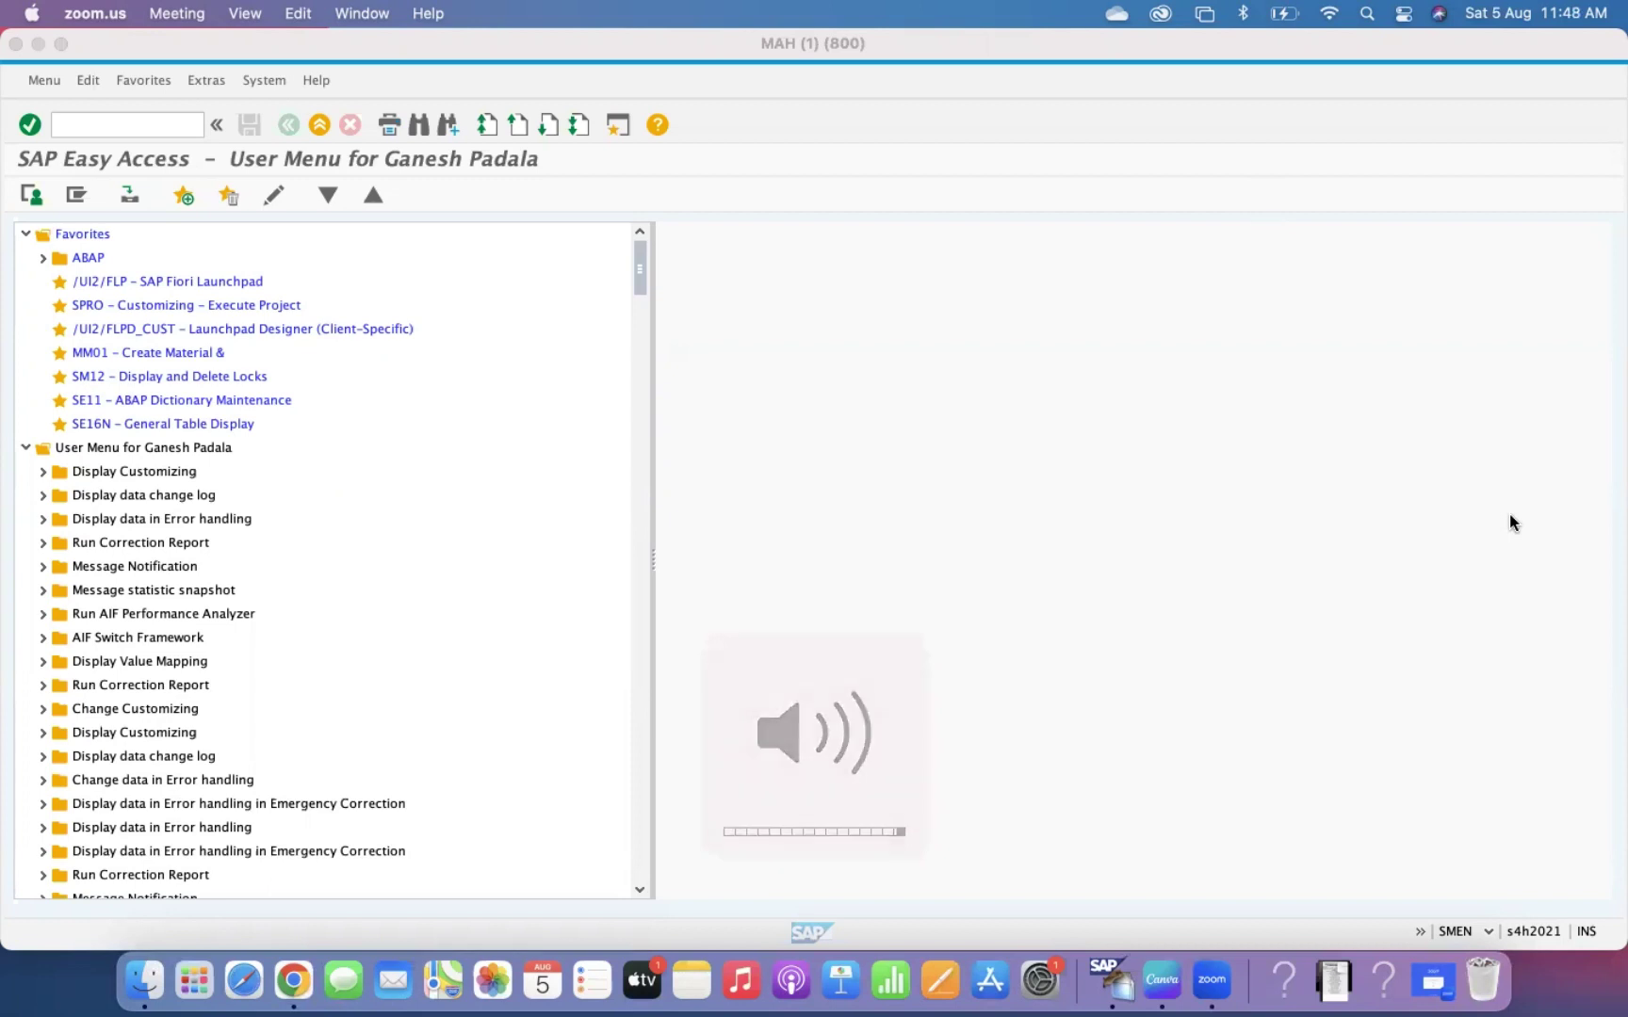
{"action": "key", "text": "XF86AudioMute"}
{"action": "key", "text": "XF86AudioMute"}
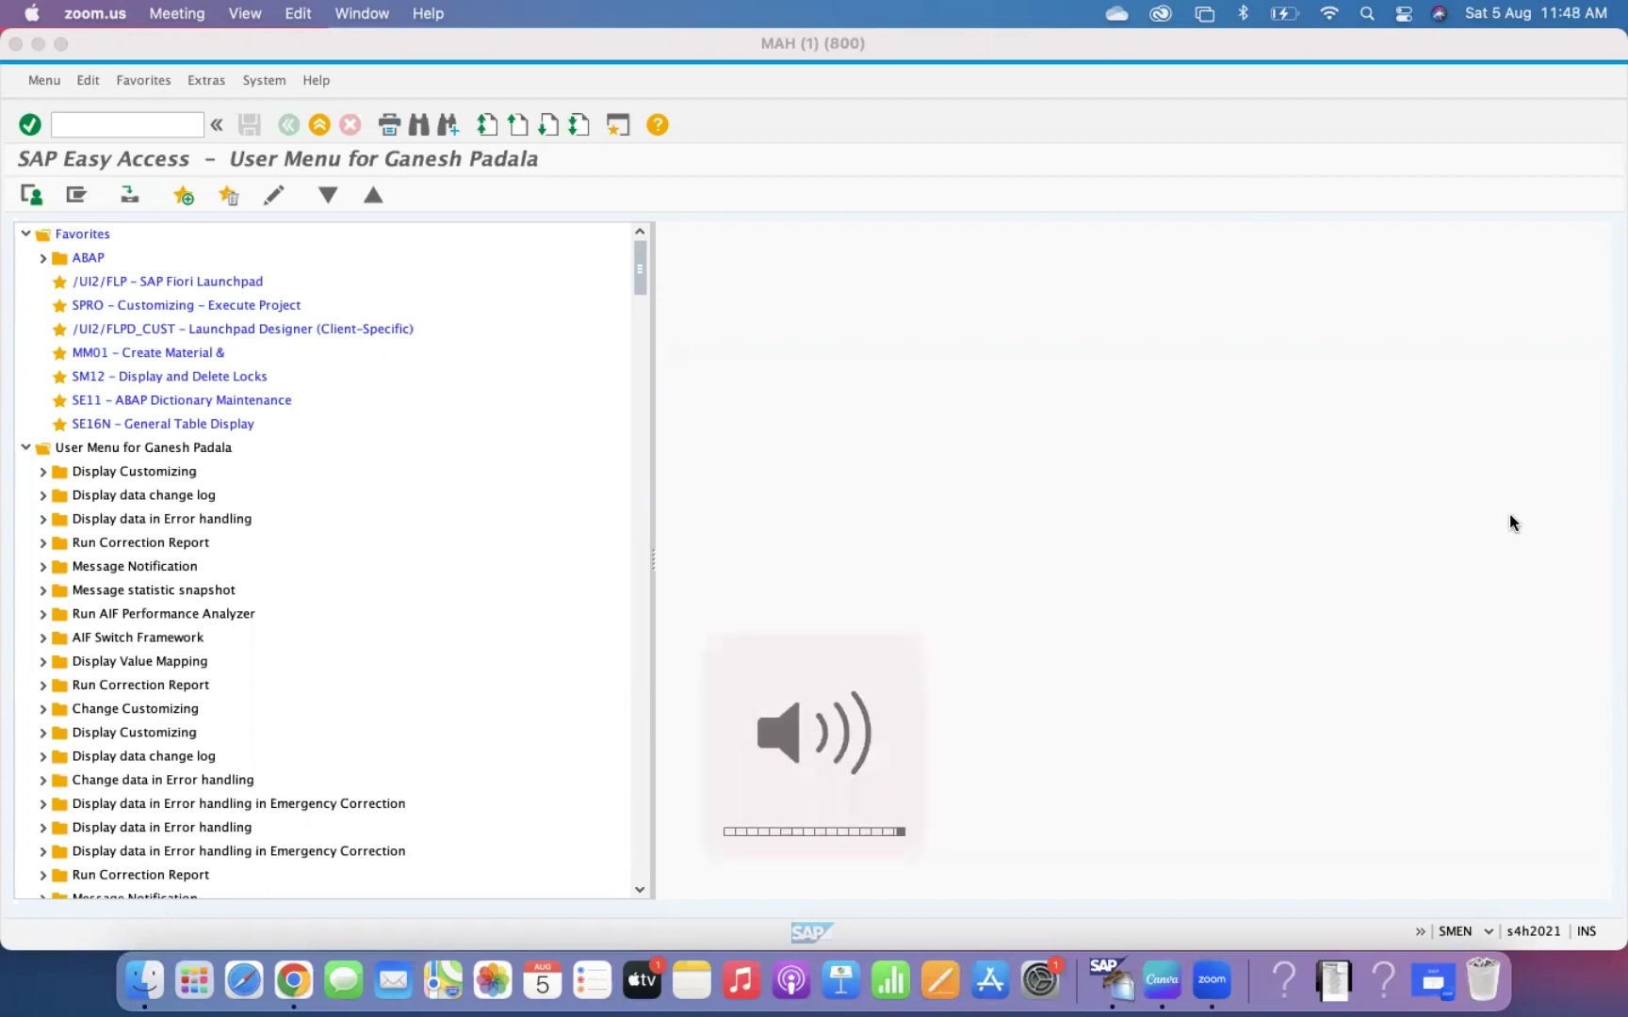
{"action": "left_click", "coordinate": [123, 126]}
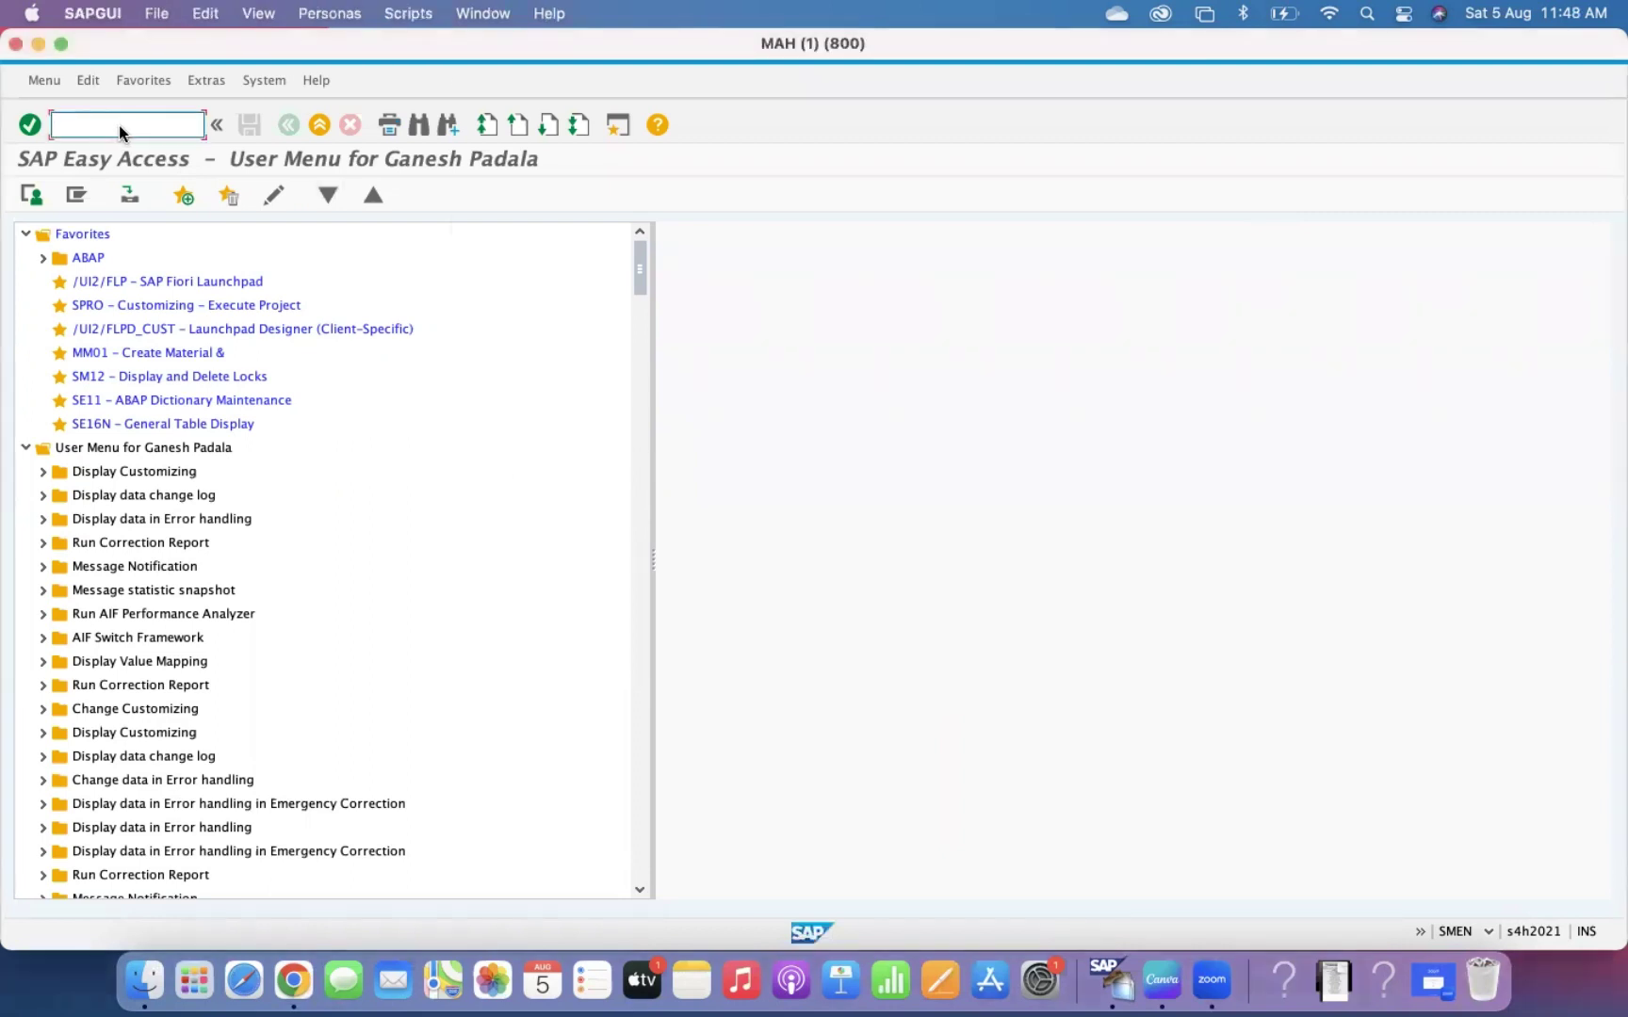
{"action": "type", "text": "/n"}
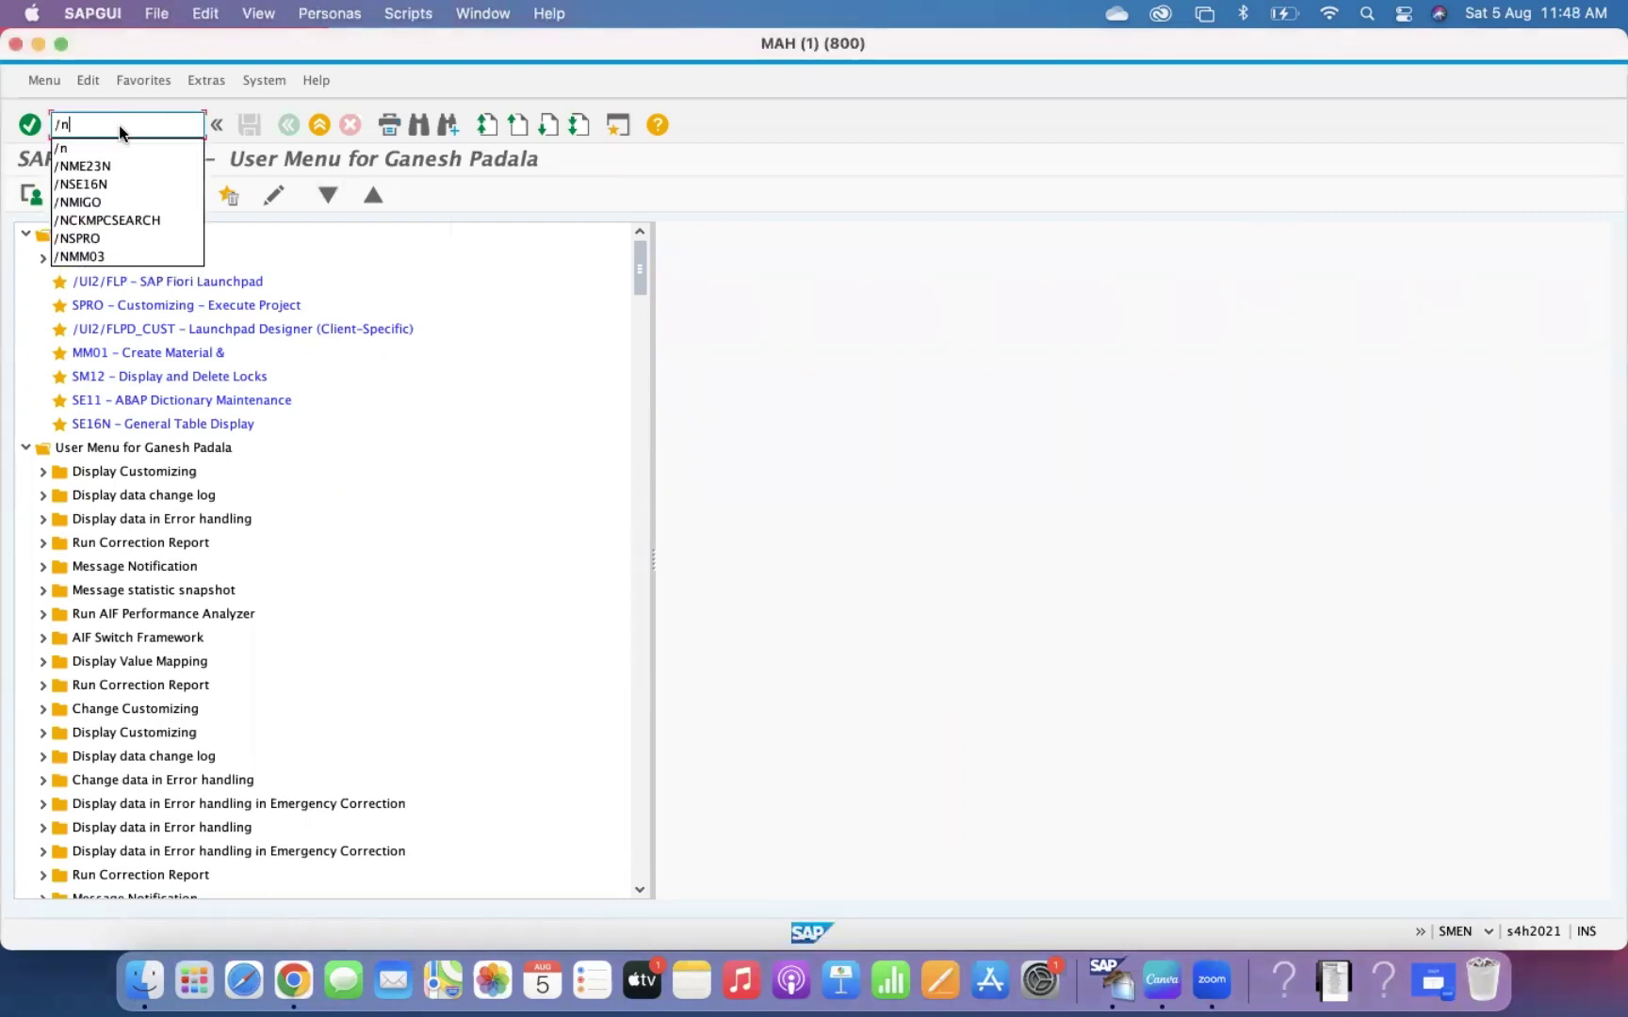
{"action": "type", "text": "miro"}
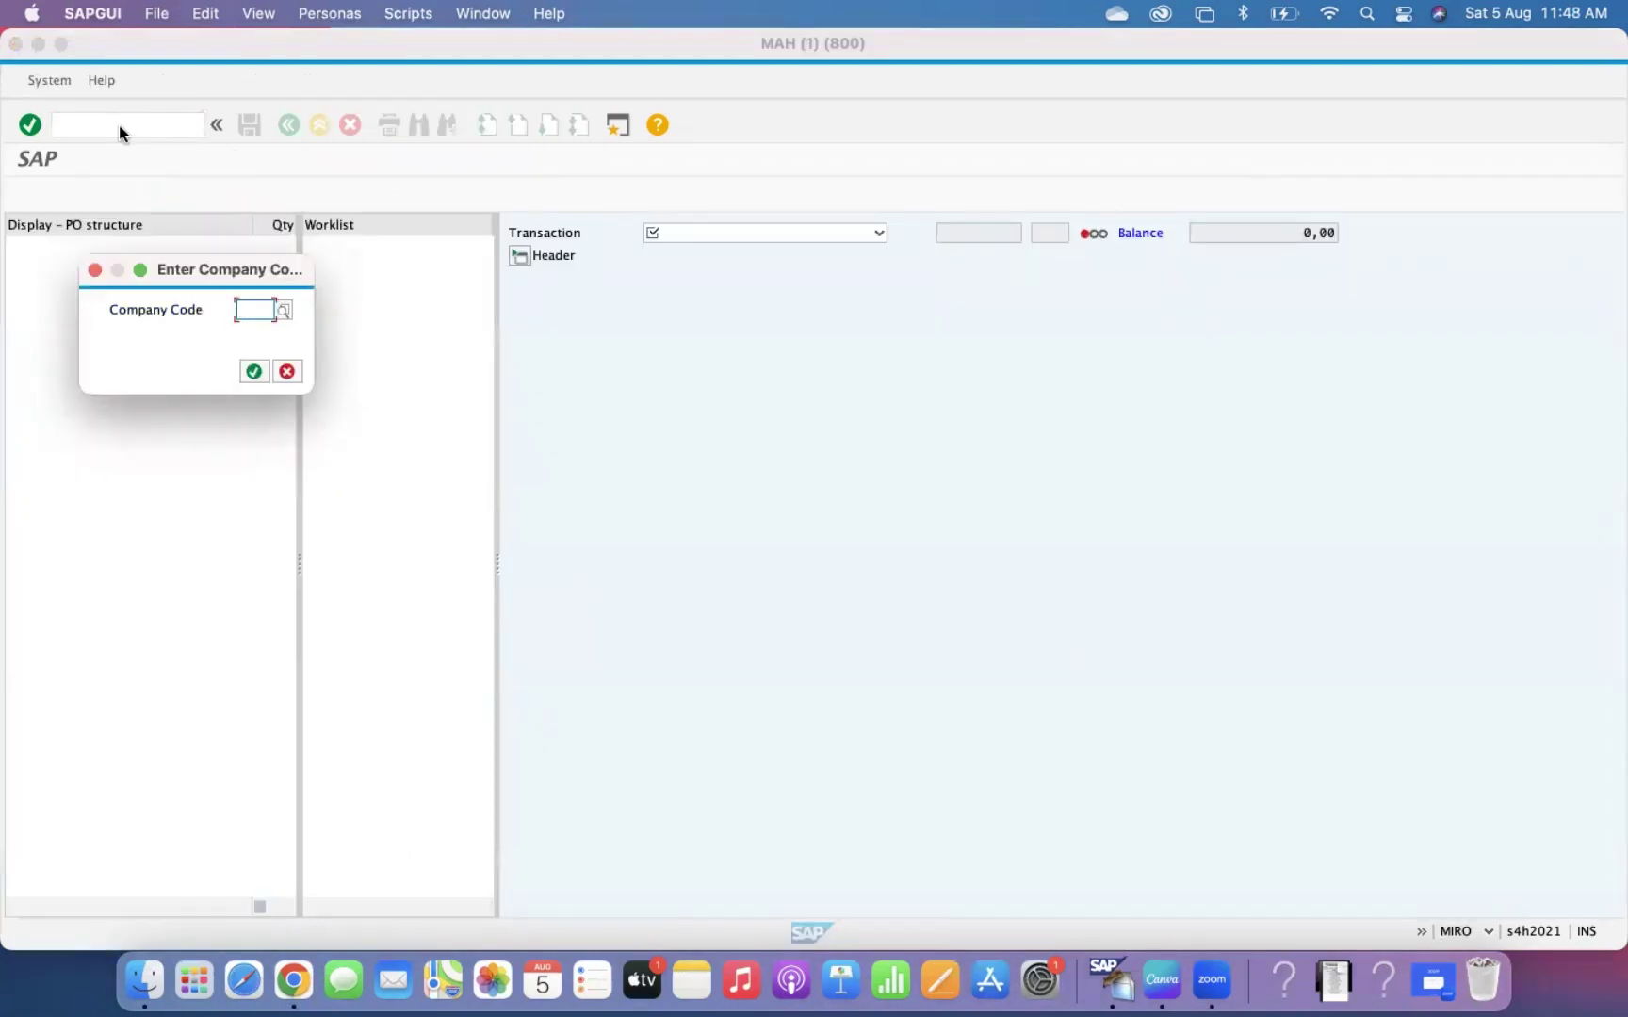
{"action": "type", "text": "10"}
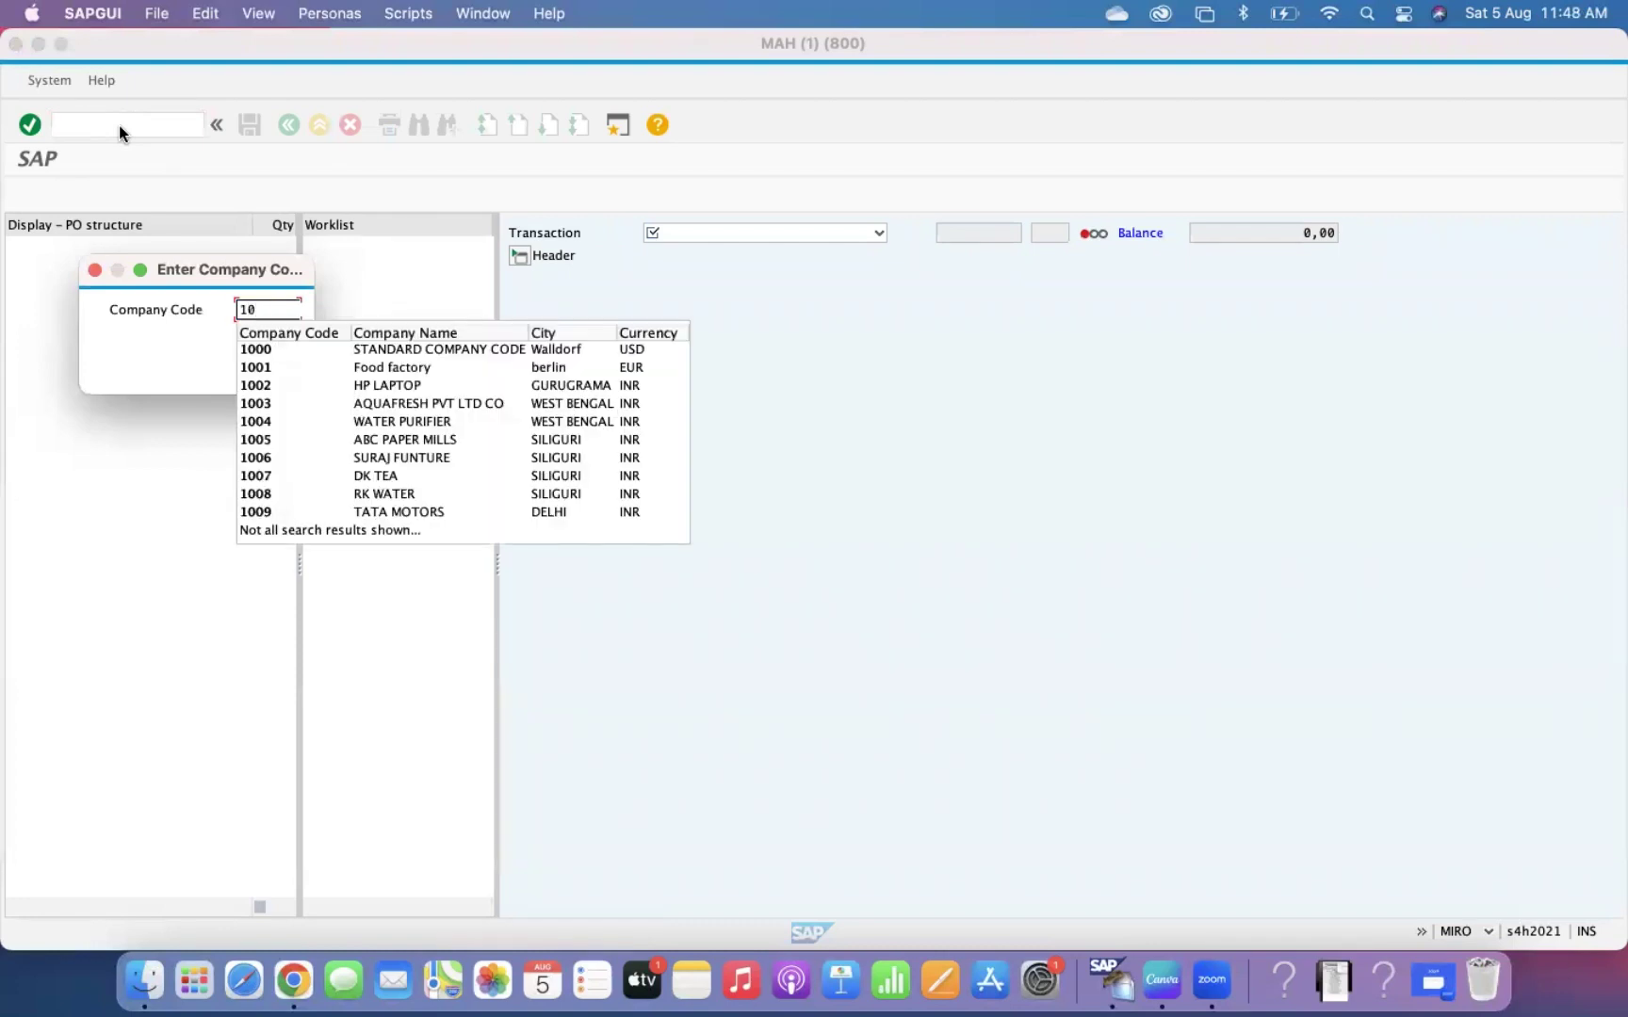
{"action": "left_click", "coordinate": [265, 367]}
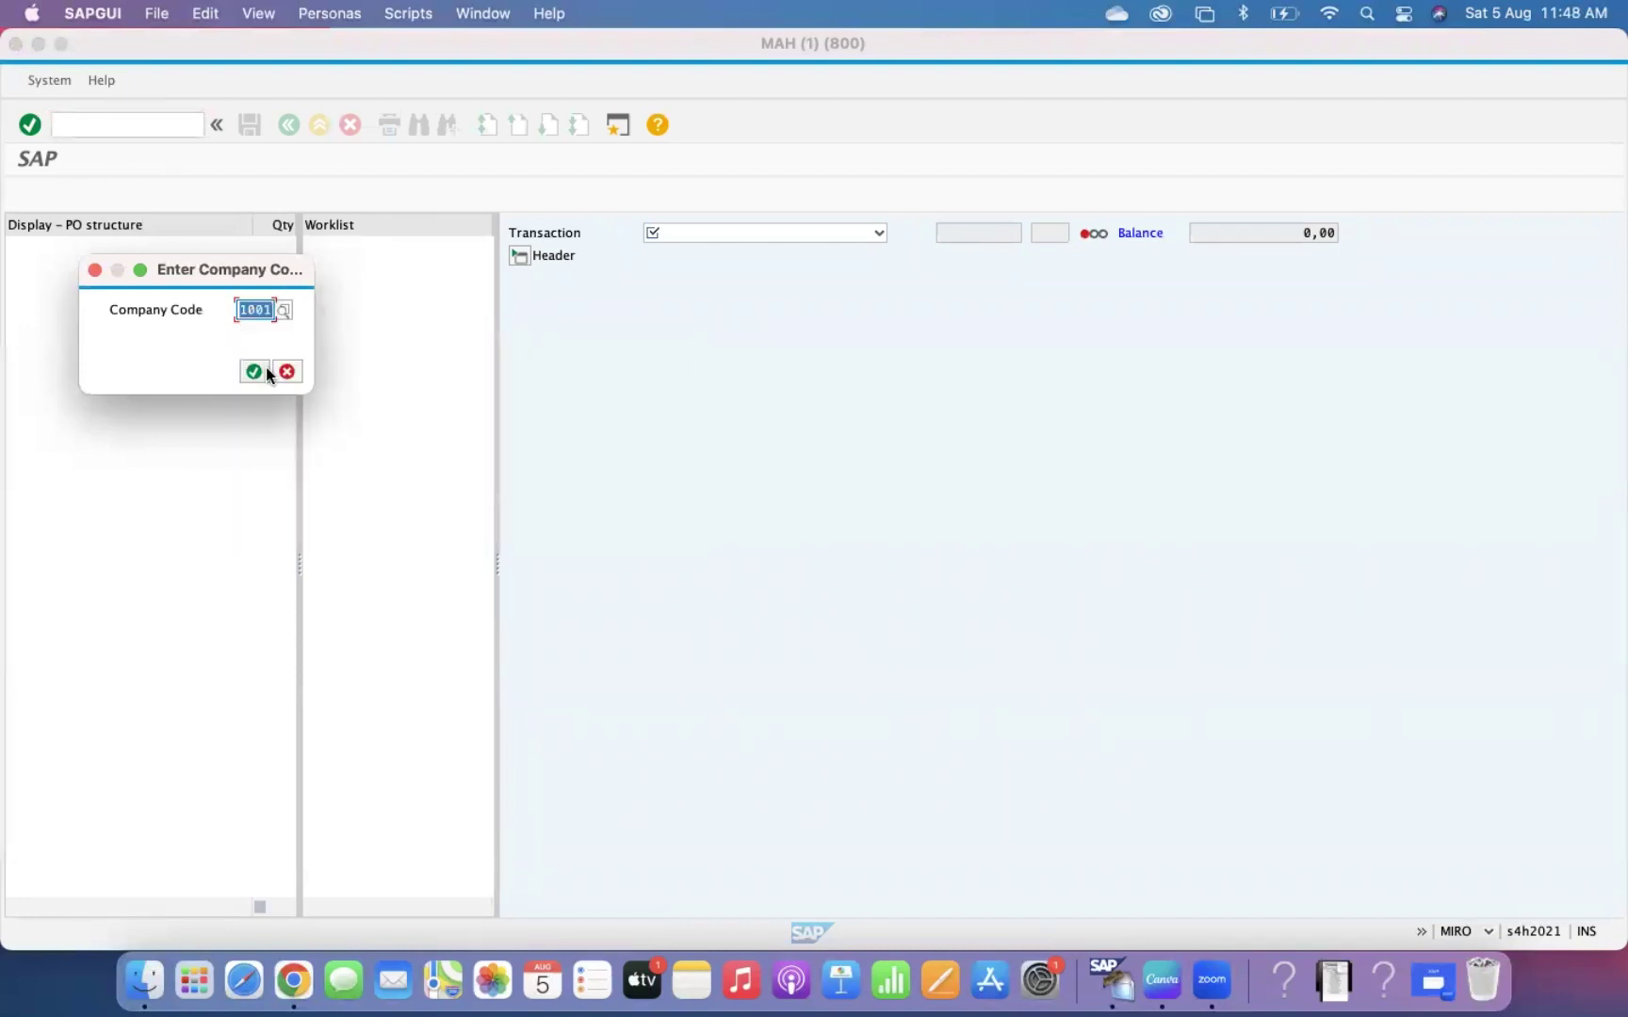
{"action": "left_click", "coordinate": [264, 371]}
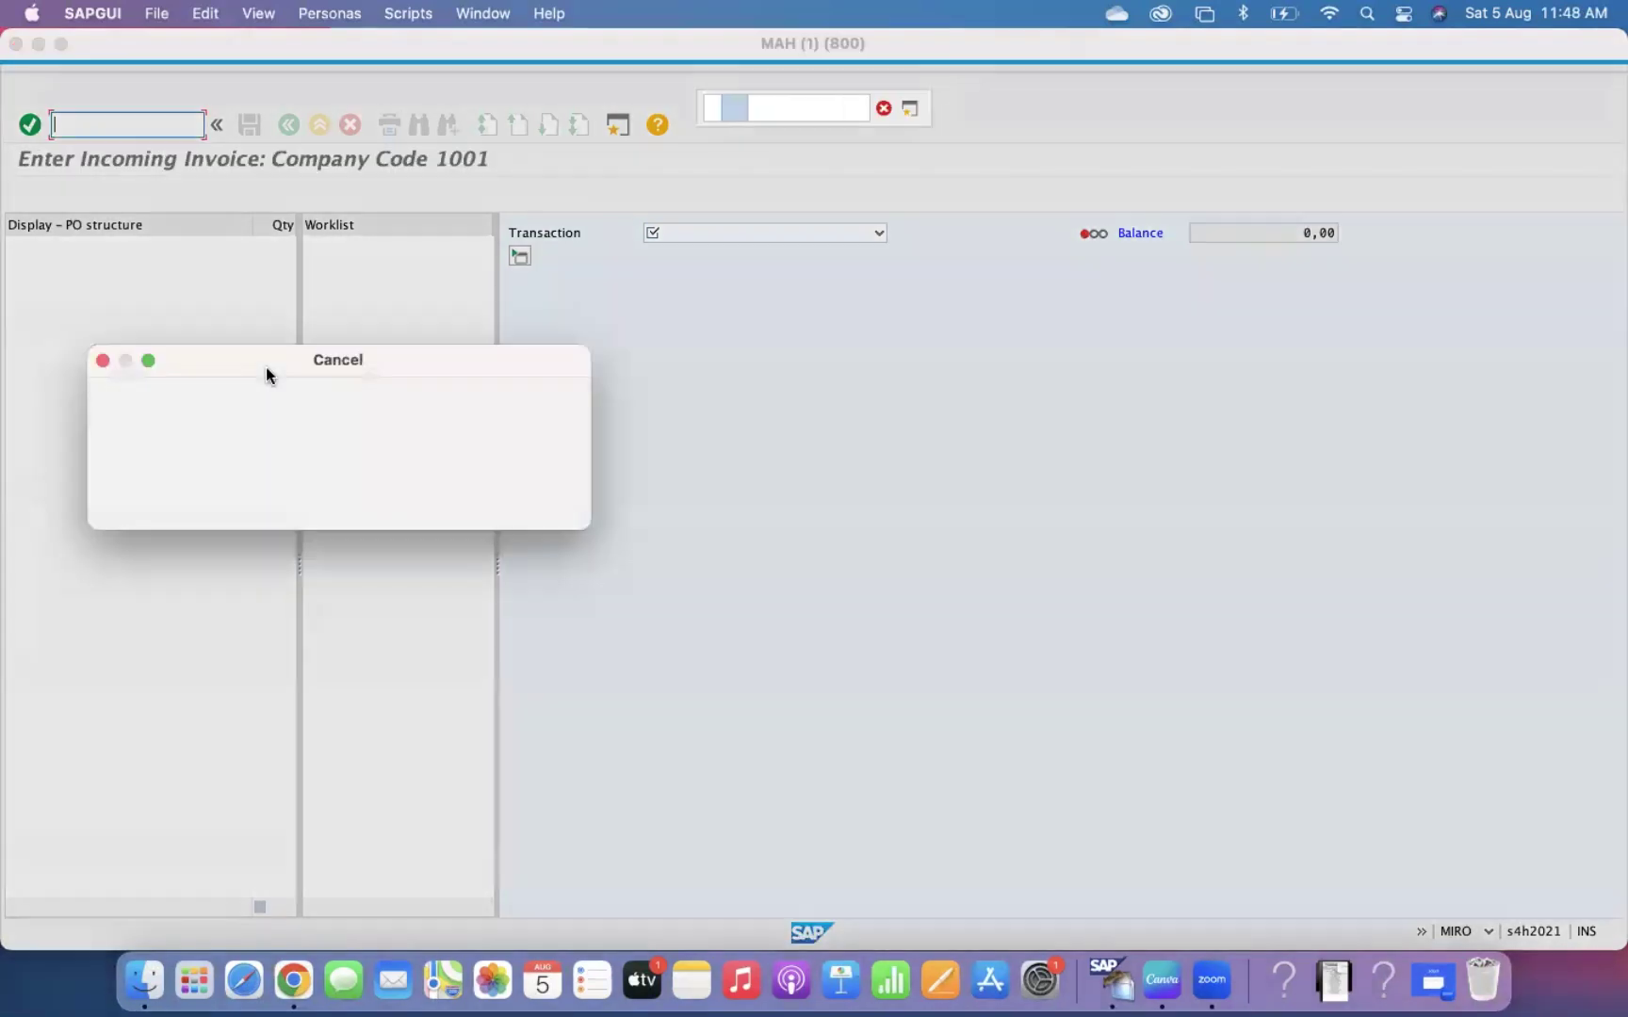
After the error, restart MIRO with company code 1000
{"action": "key", "text": "Return"}
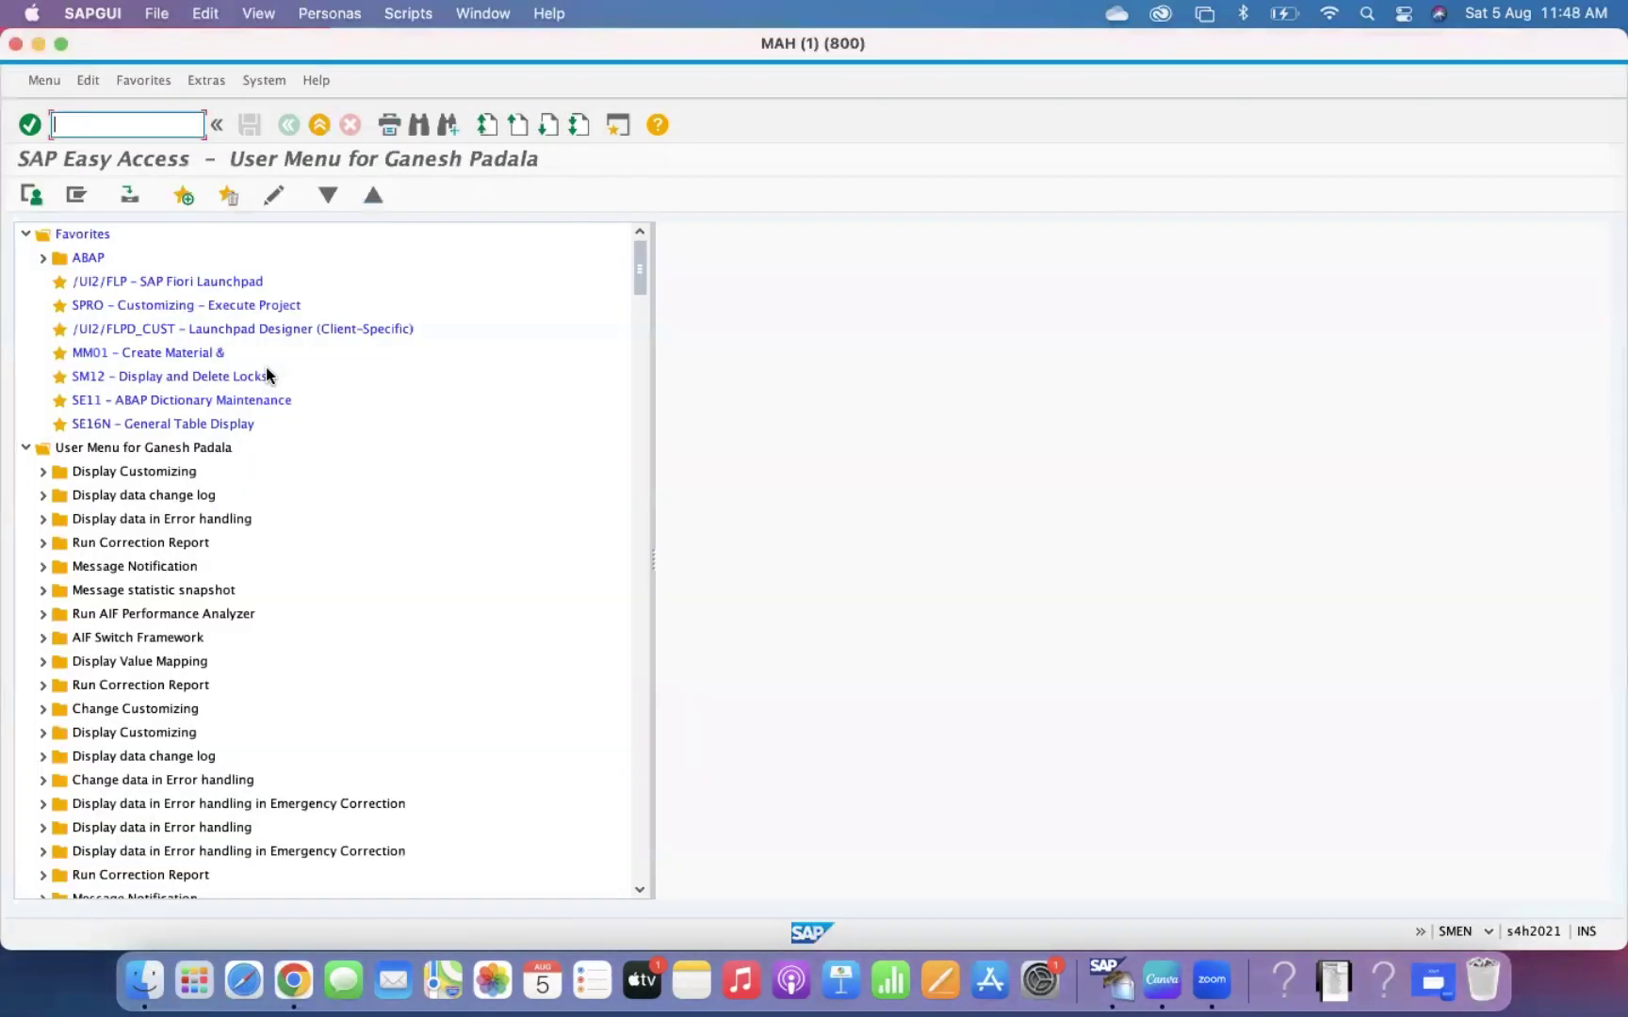
{"action": "type", "text": "MIRO"}
{"action": "key", "text": "Return"}
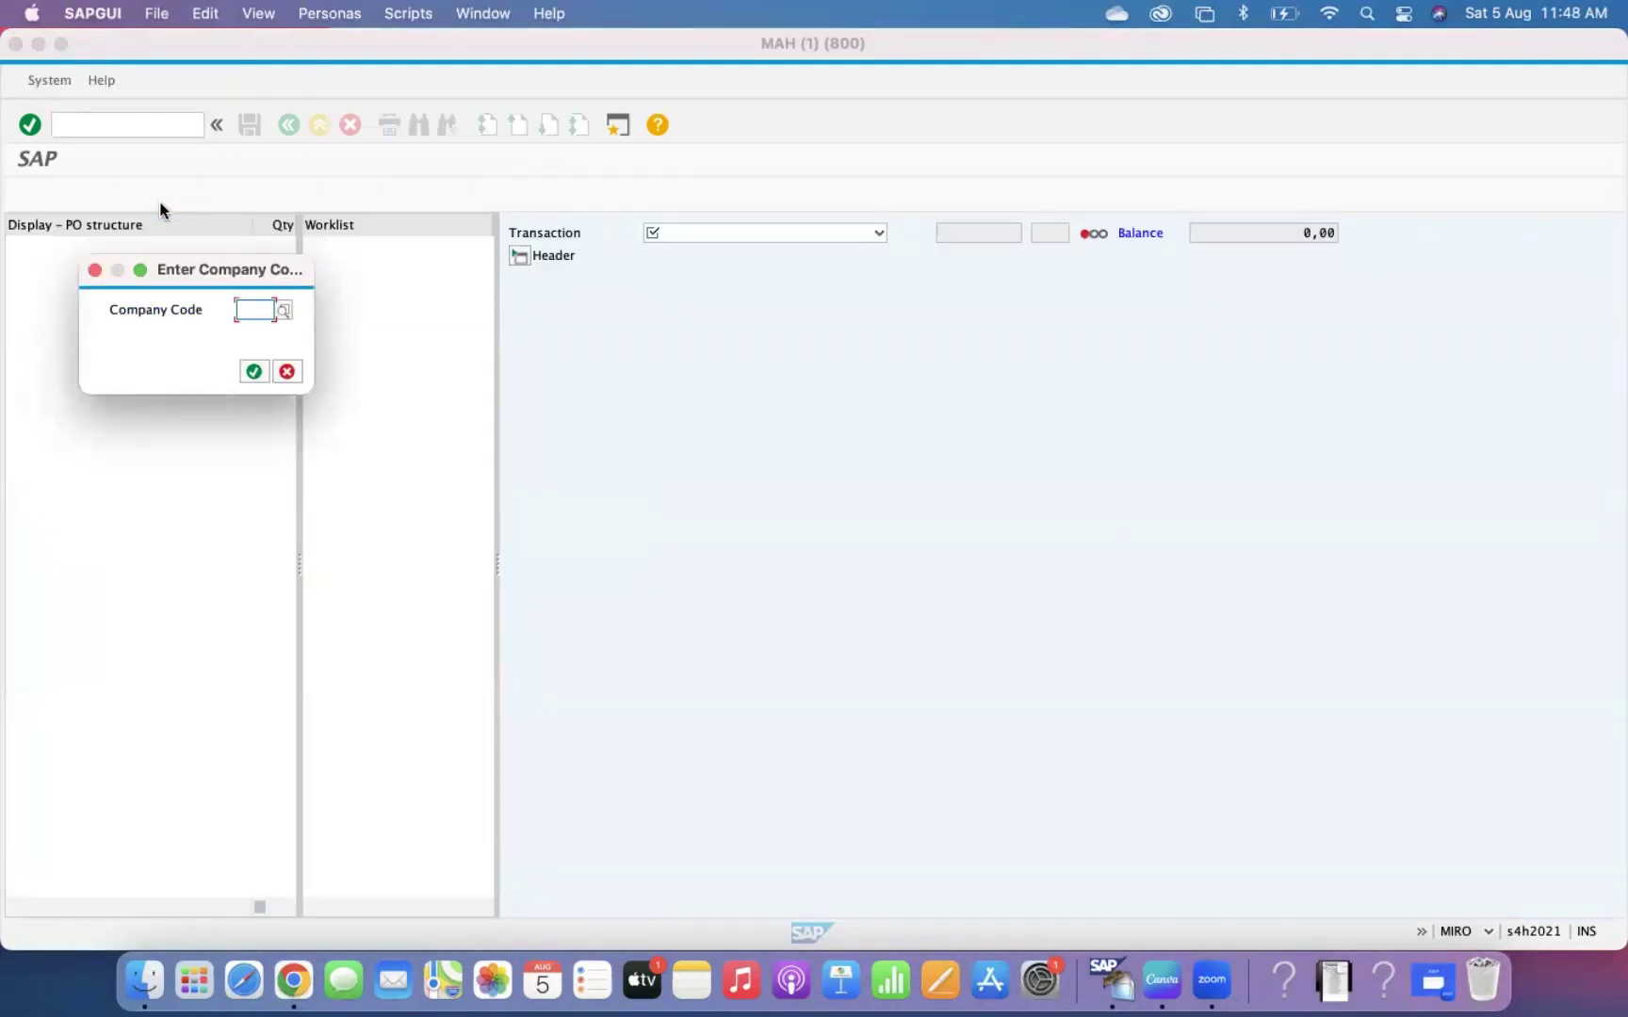
{"action": "type", "text": "1000"}
{"action": "key", "text": "Return"}
{"action": "key", "text": "Return"}
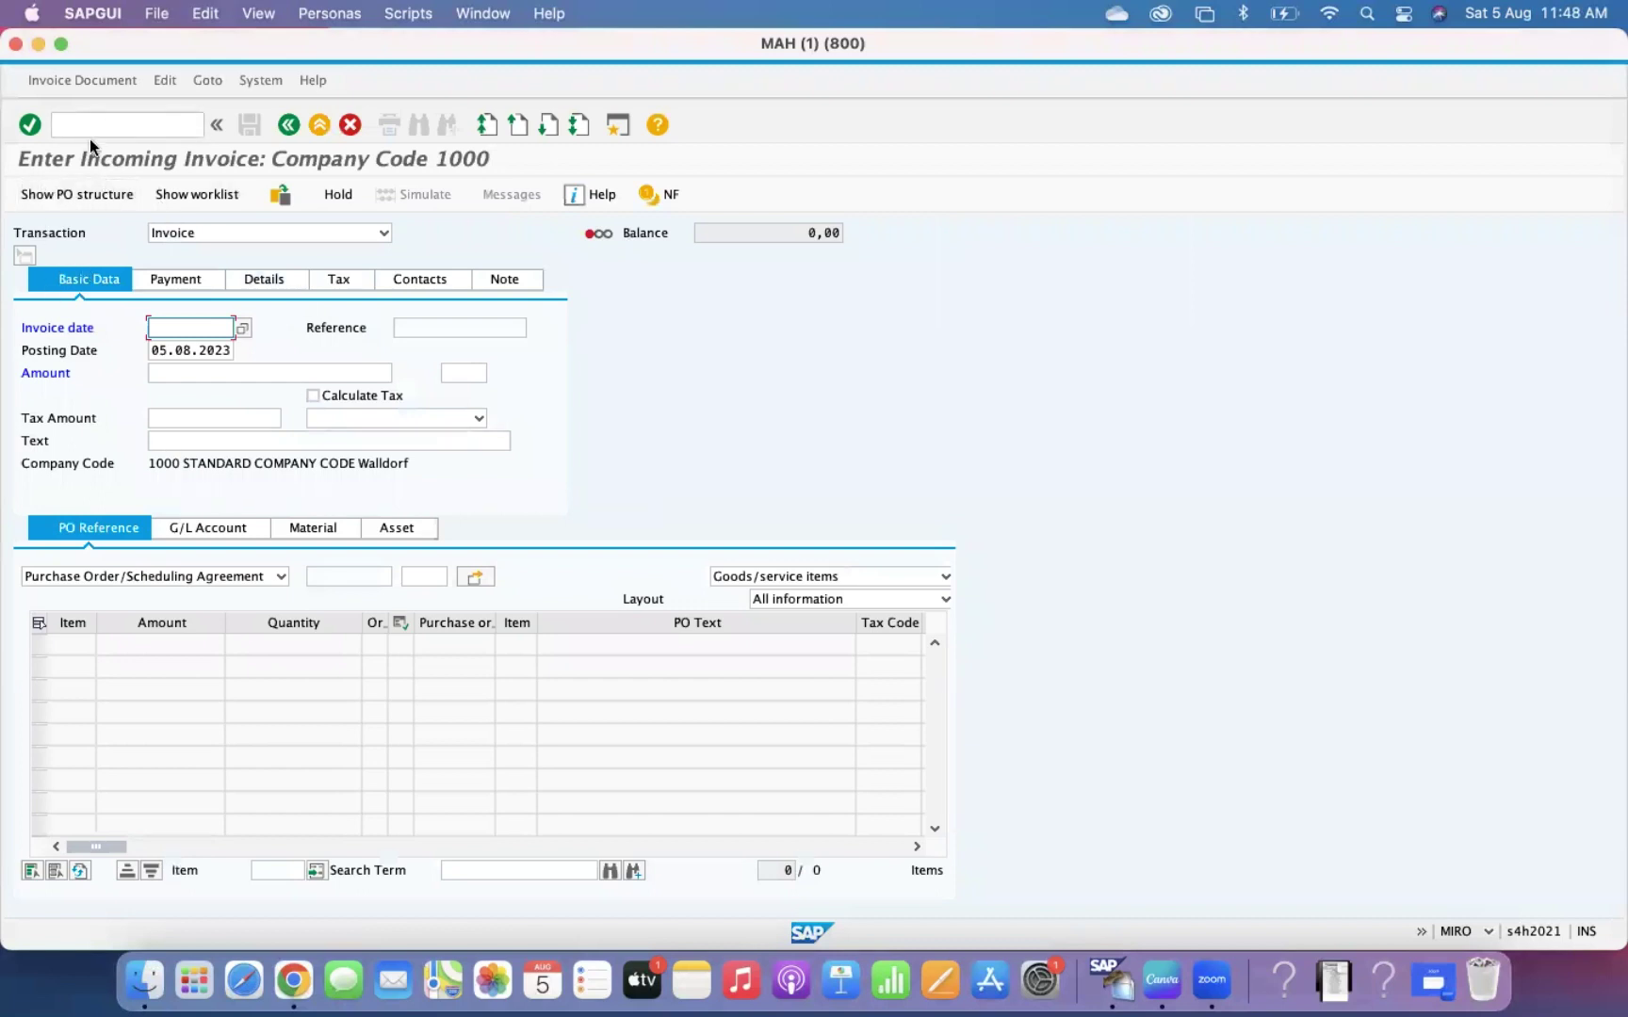
Leave the Tax Code blank since the list has no V1 default, and open a second session
{"action": "left_click", "coordinate": [372, 420]}
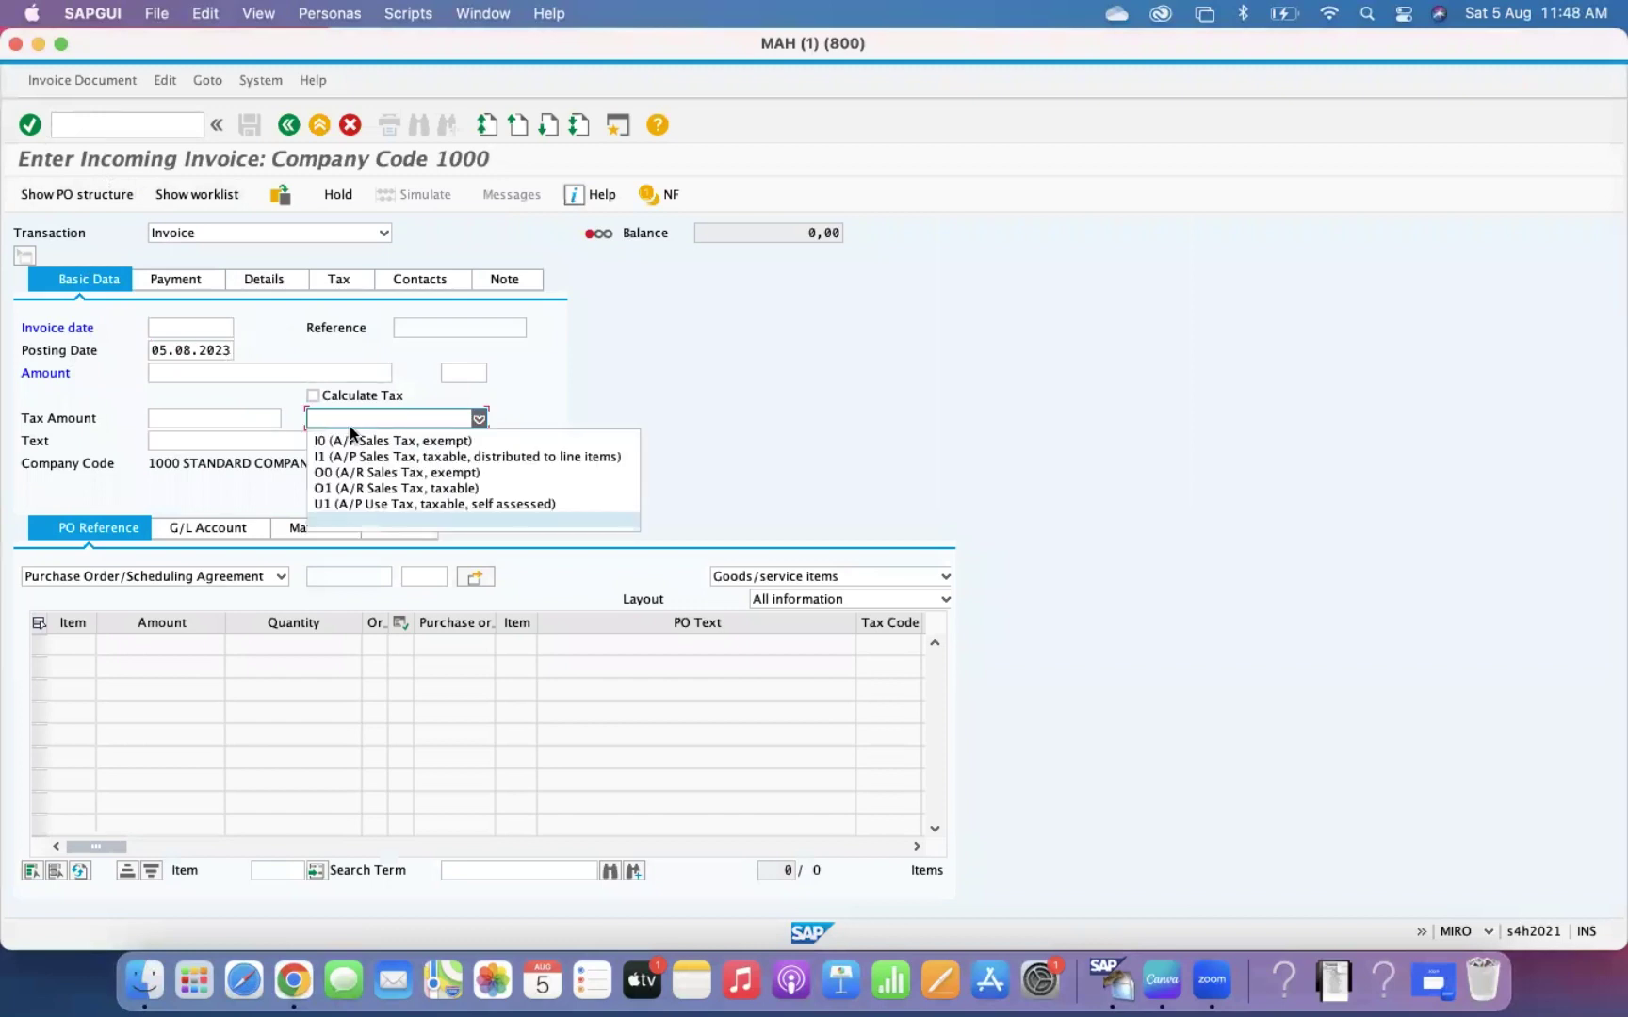
{"action": "left_click", "coordinate": [329, 523]}
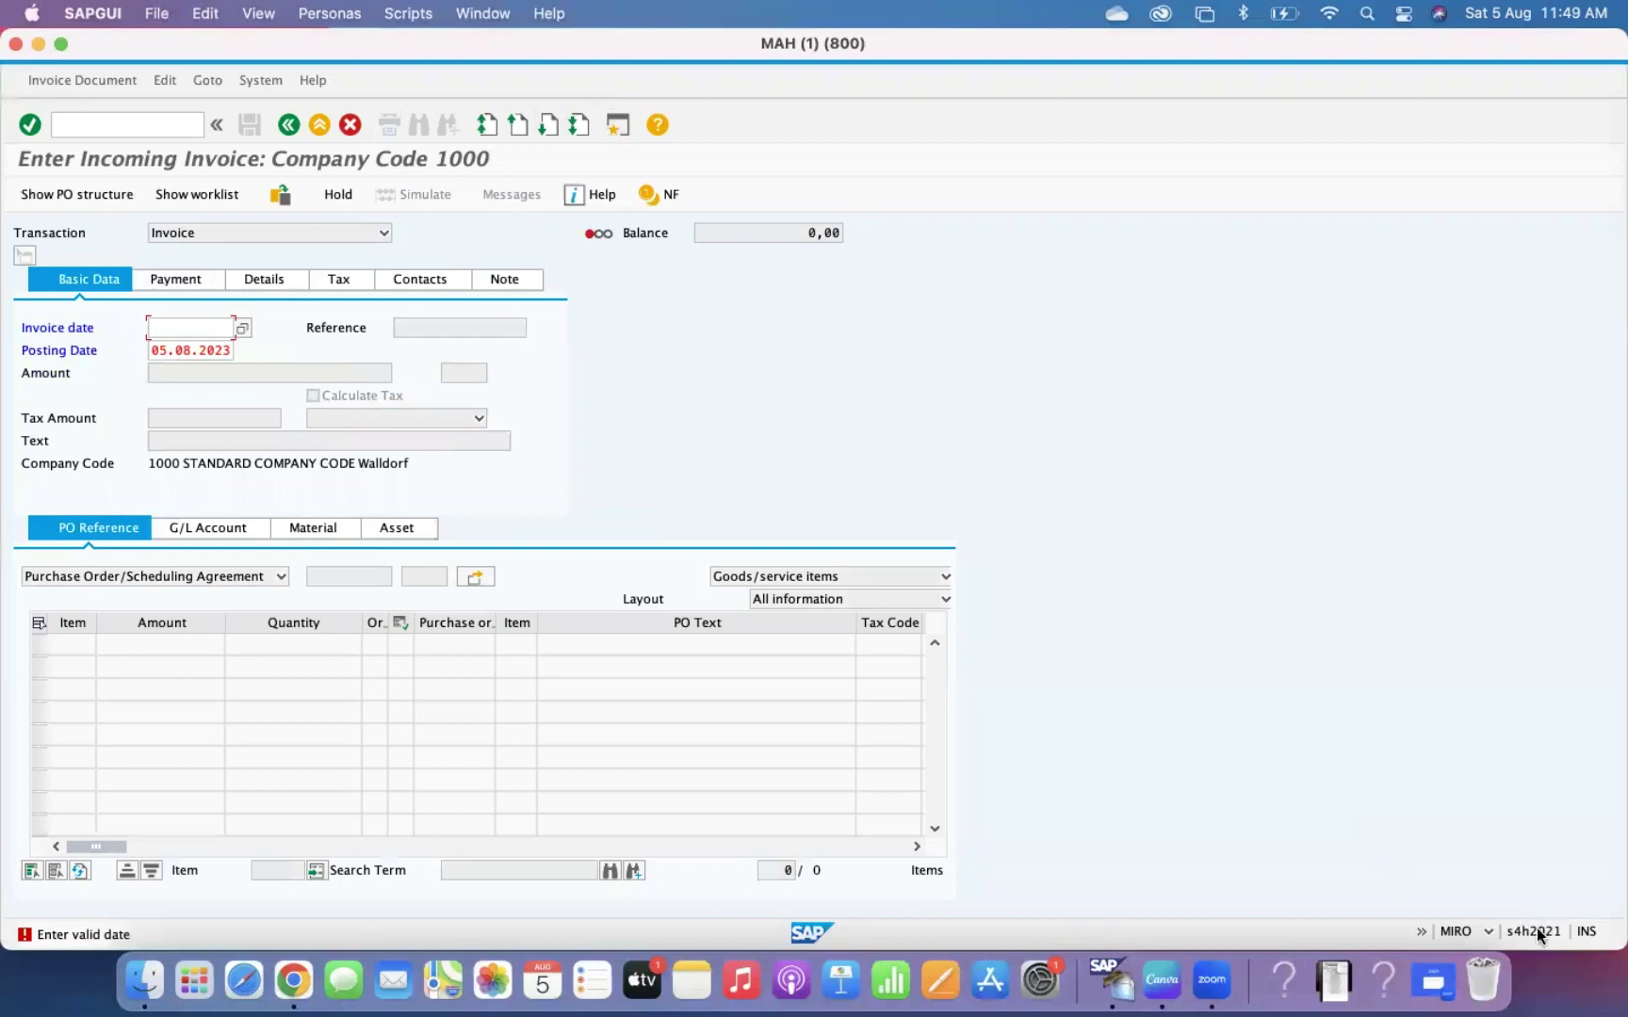
{"action": "left_click", "coordinate": [615, 126]}
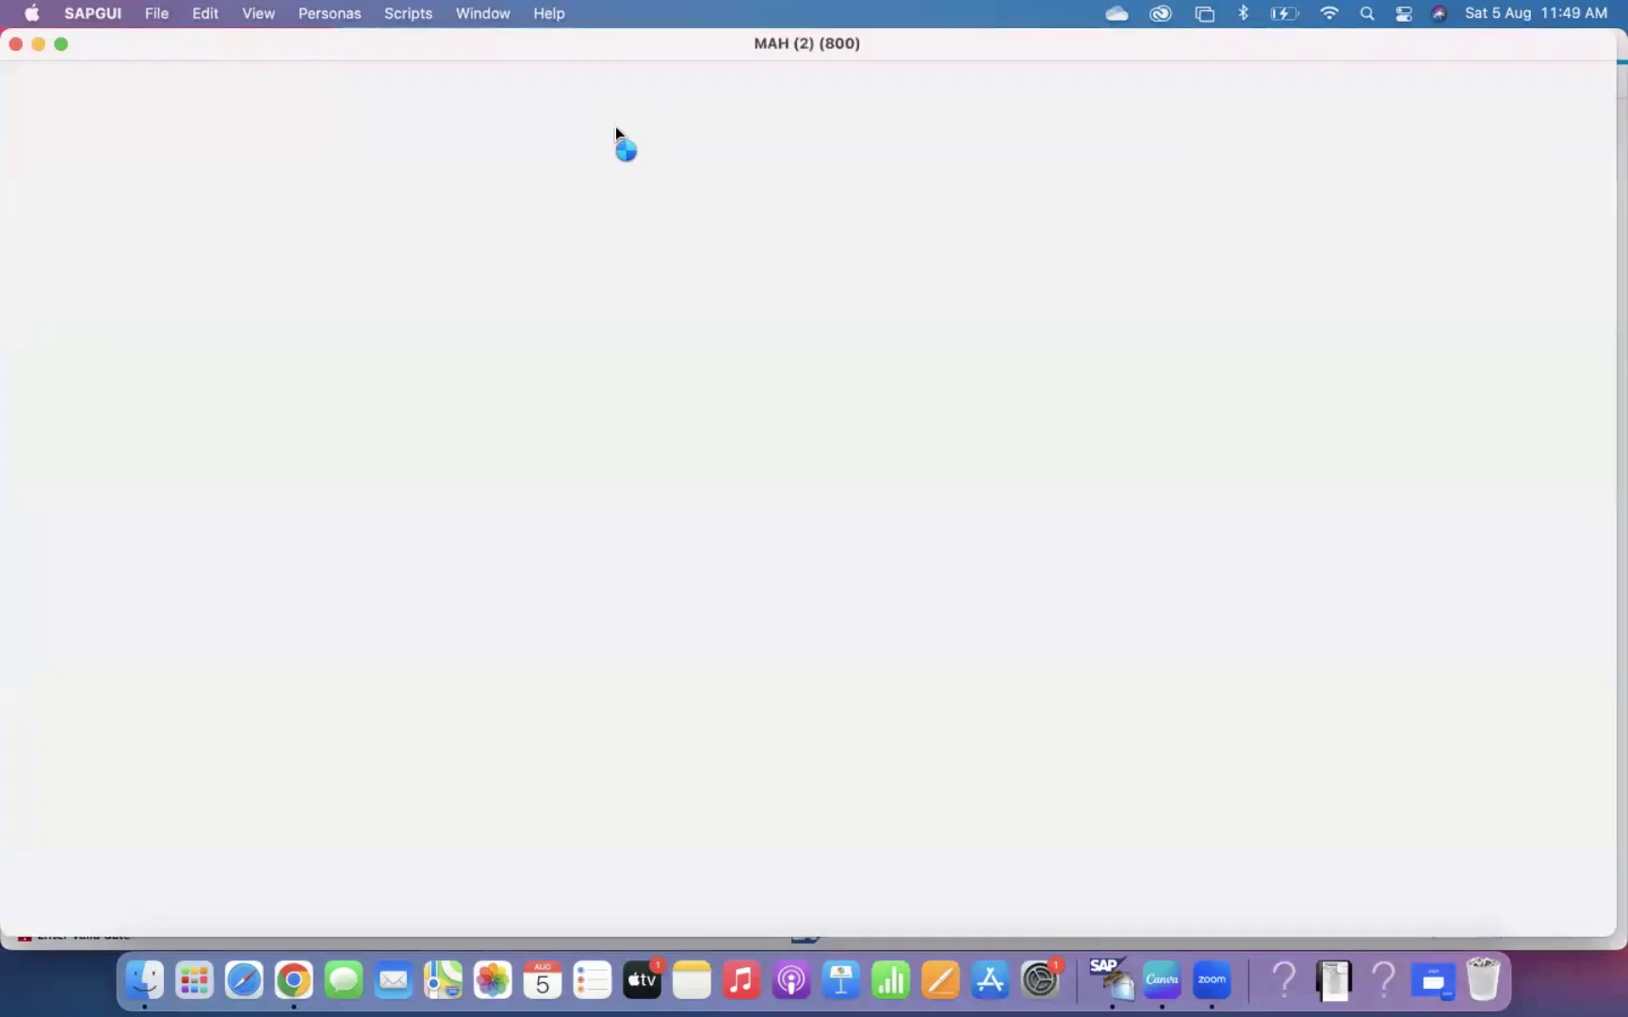
Open the SAP Reference IMG through SPRO
{"action": "left_click", "coordinate": [91, 126]}
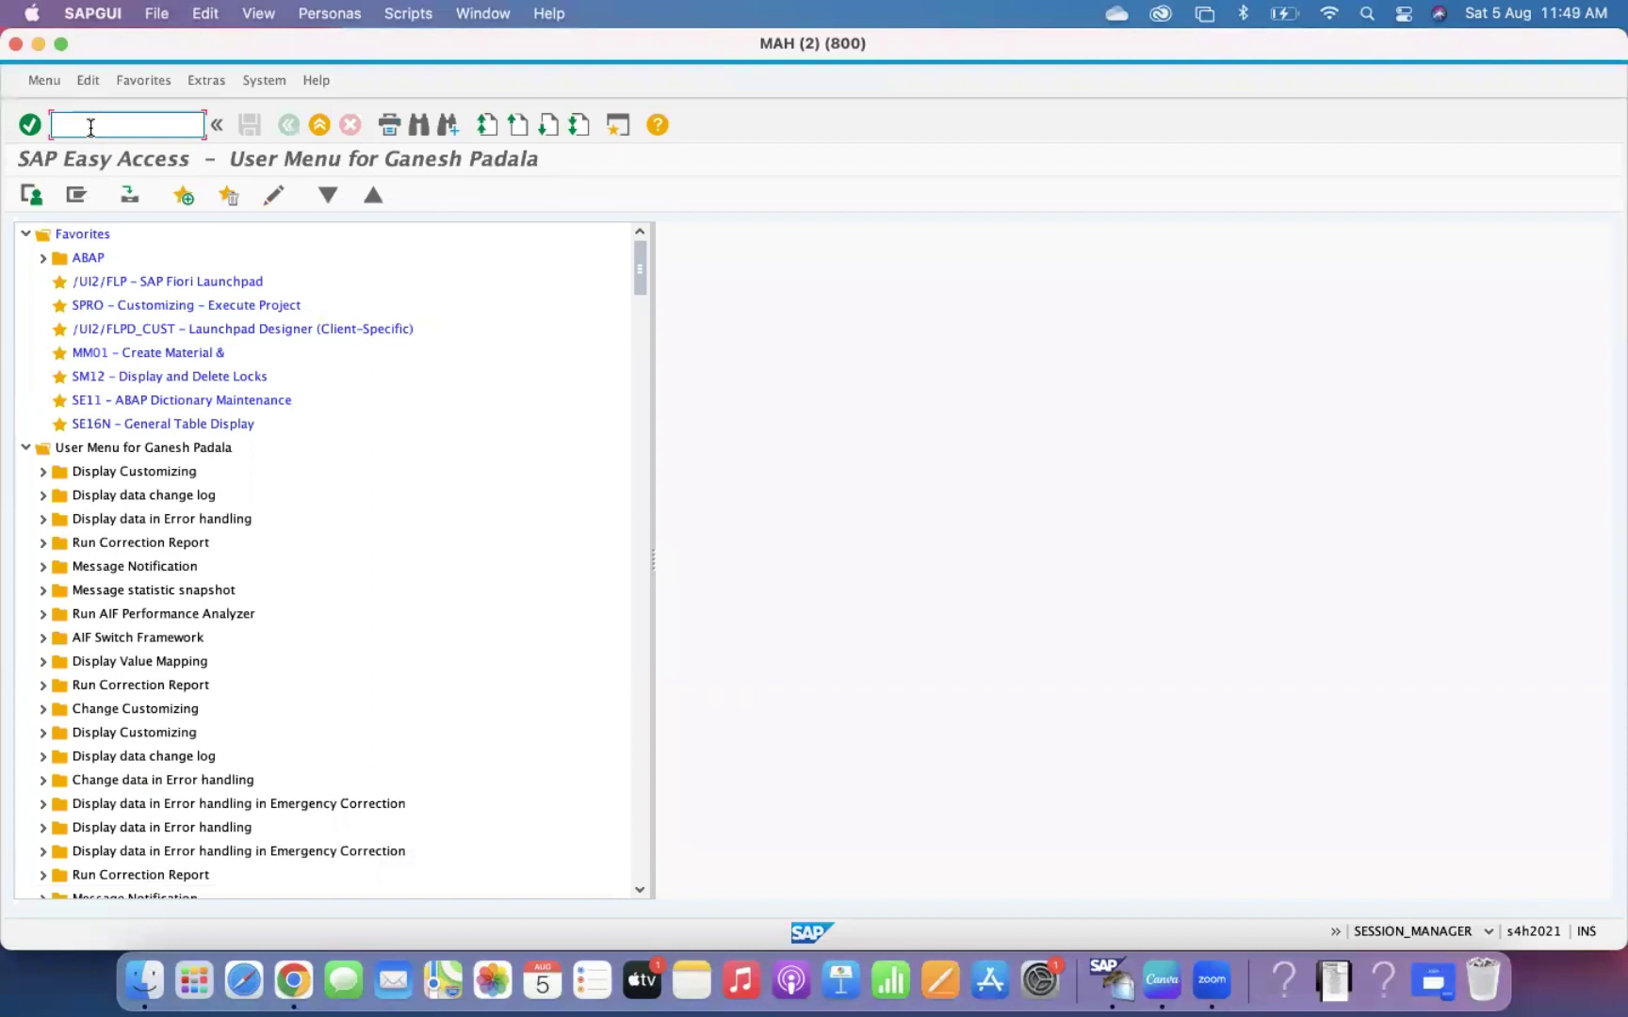
{"action": "type", "text": "SPRO"}
{"action": "key", "text": "Return"}
{"action": "left_click", "coordinate": [94, 195]}
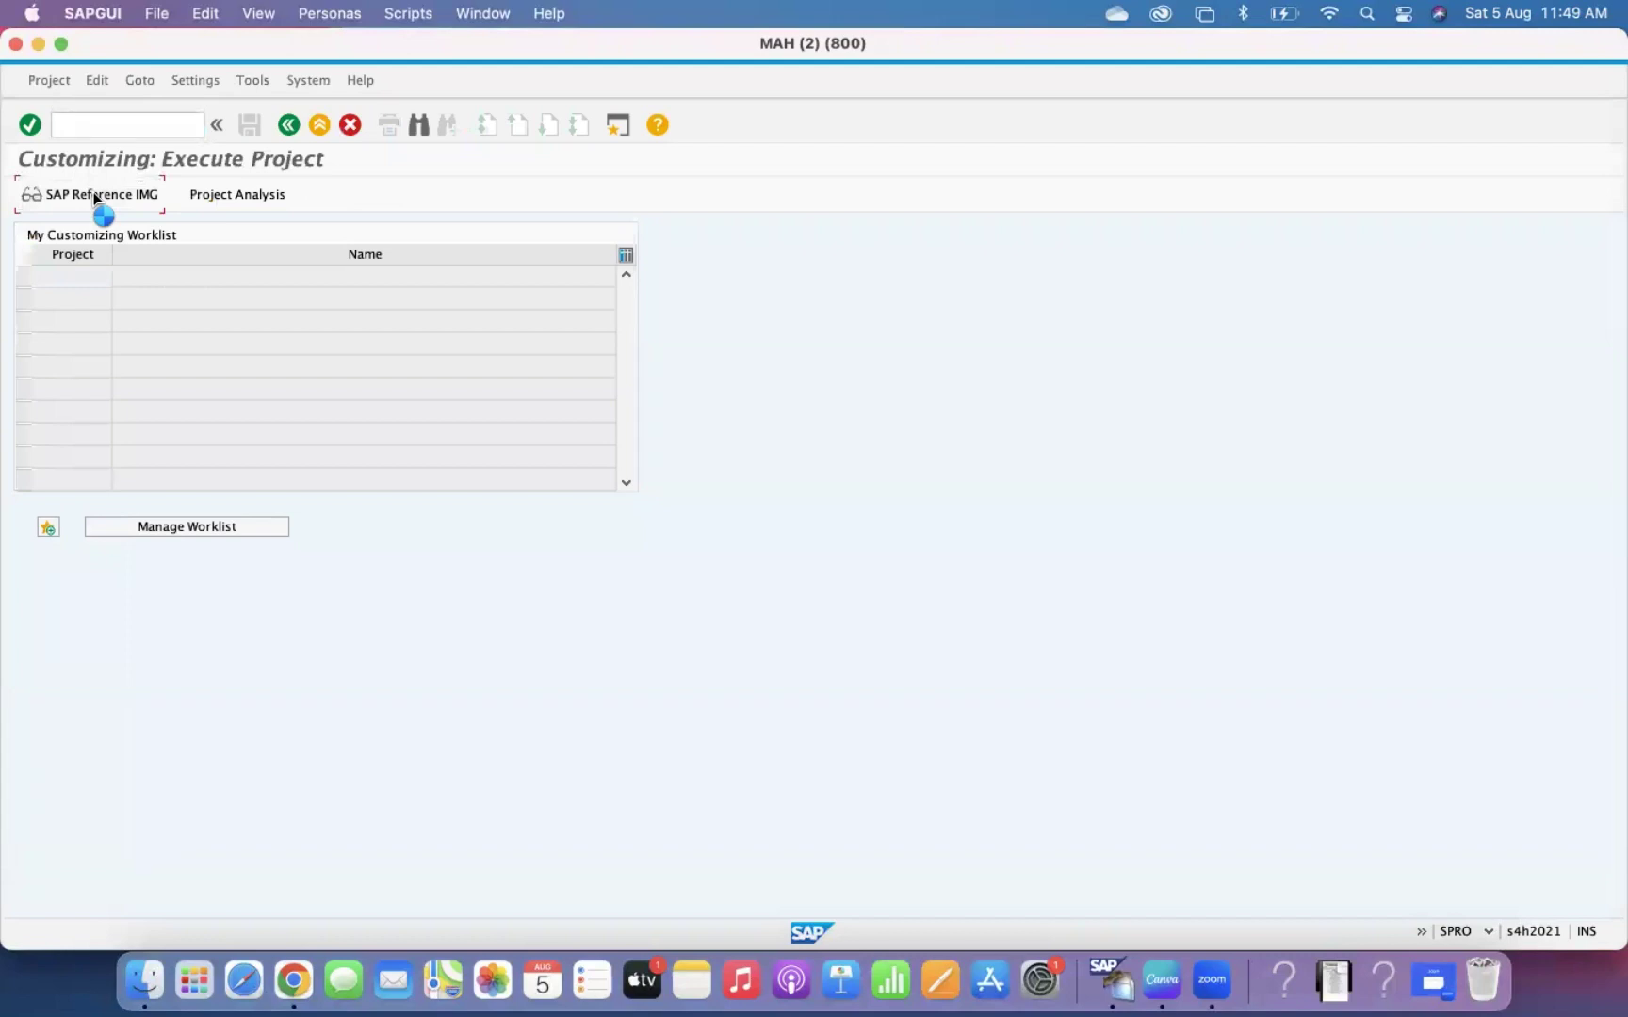
{"action": "key", "text": "F11"}
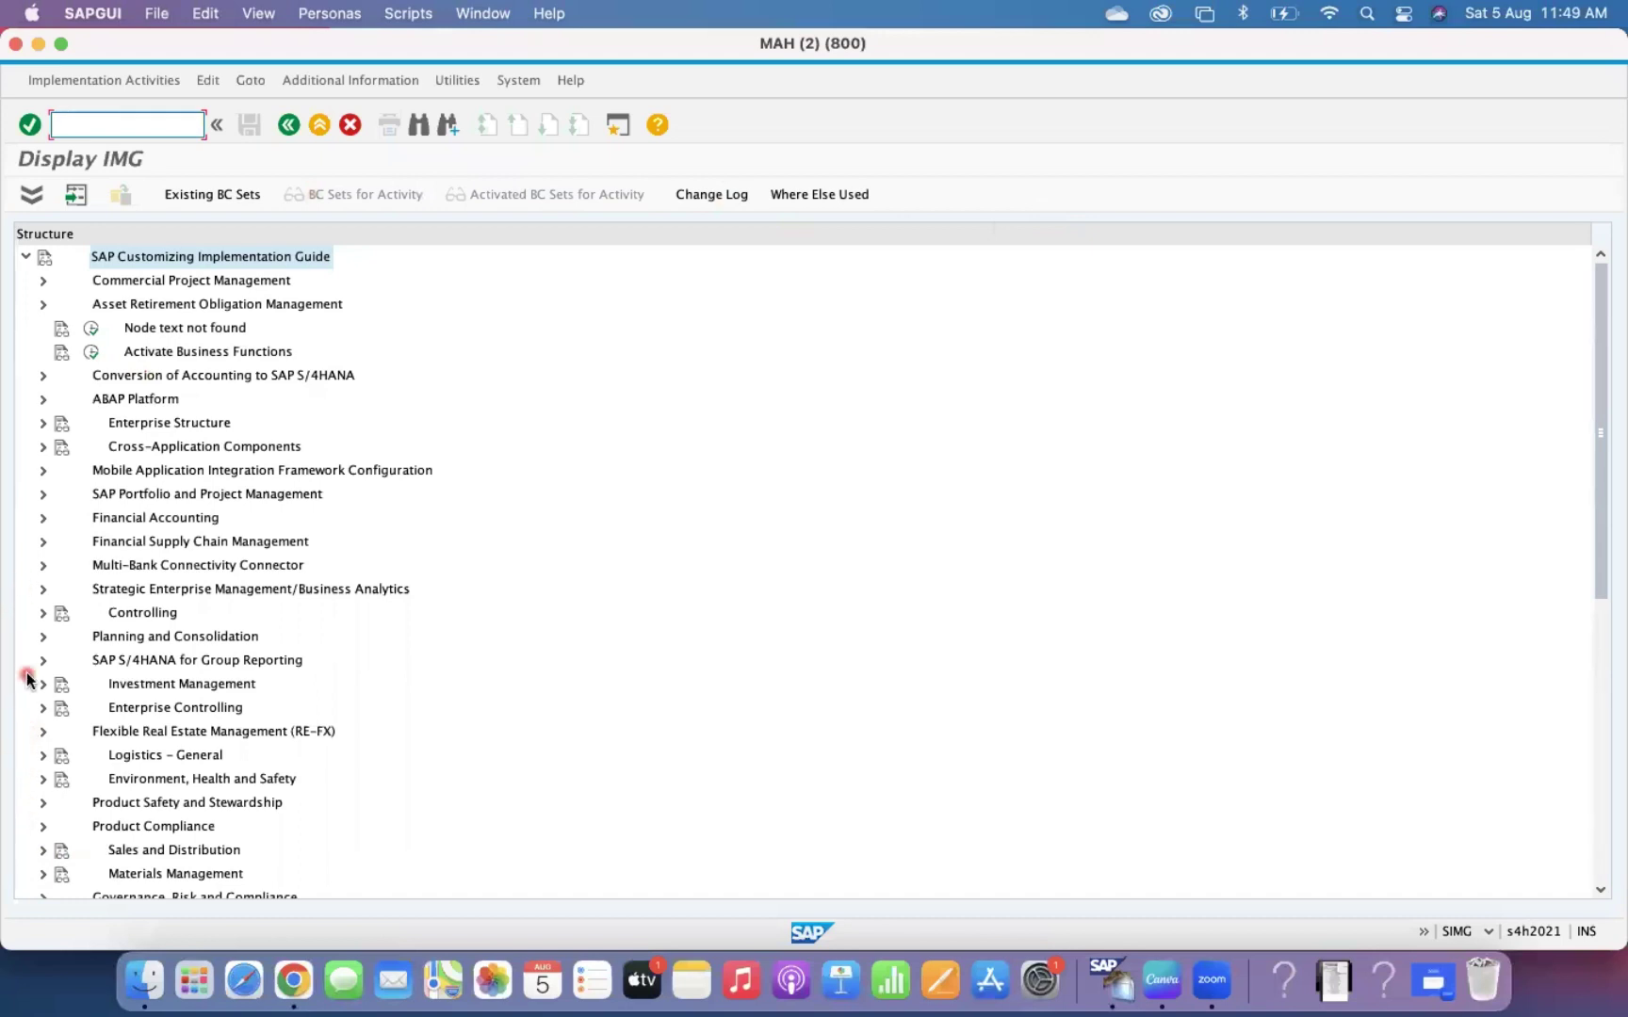
Select Maintain Default Values for Tax Codes under Materials Management > Logistics Invoice Verification > Incoming Invoice
{"action": "left_click", "coordinate": [42, 874]}
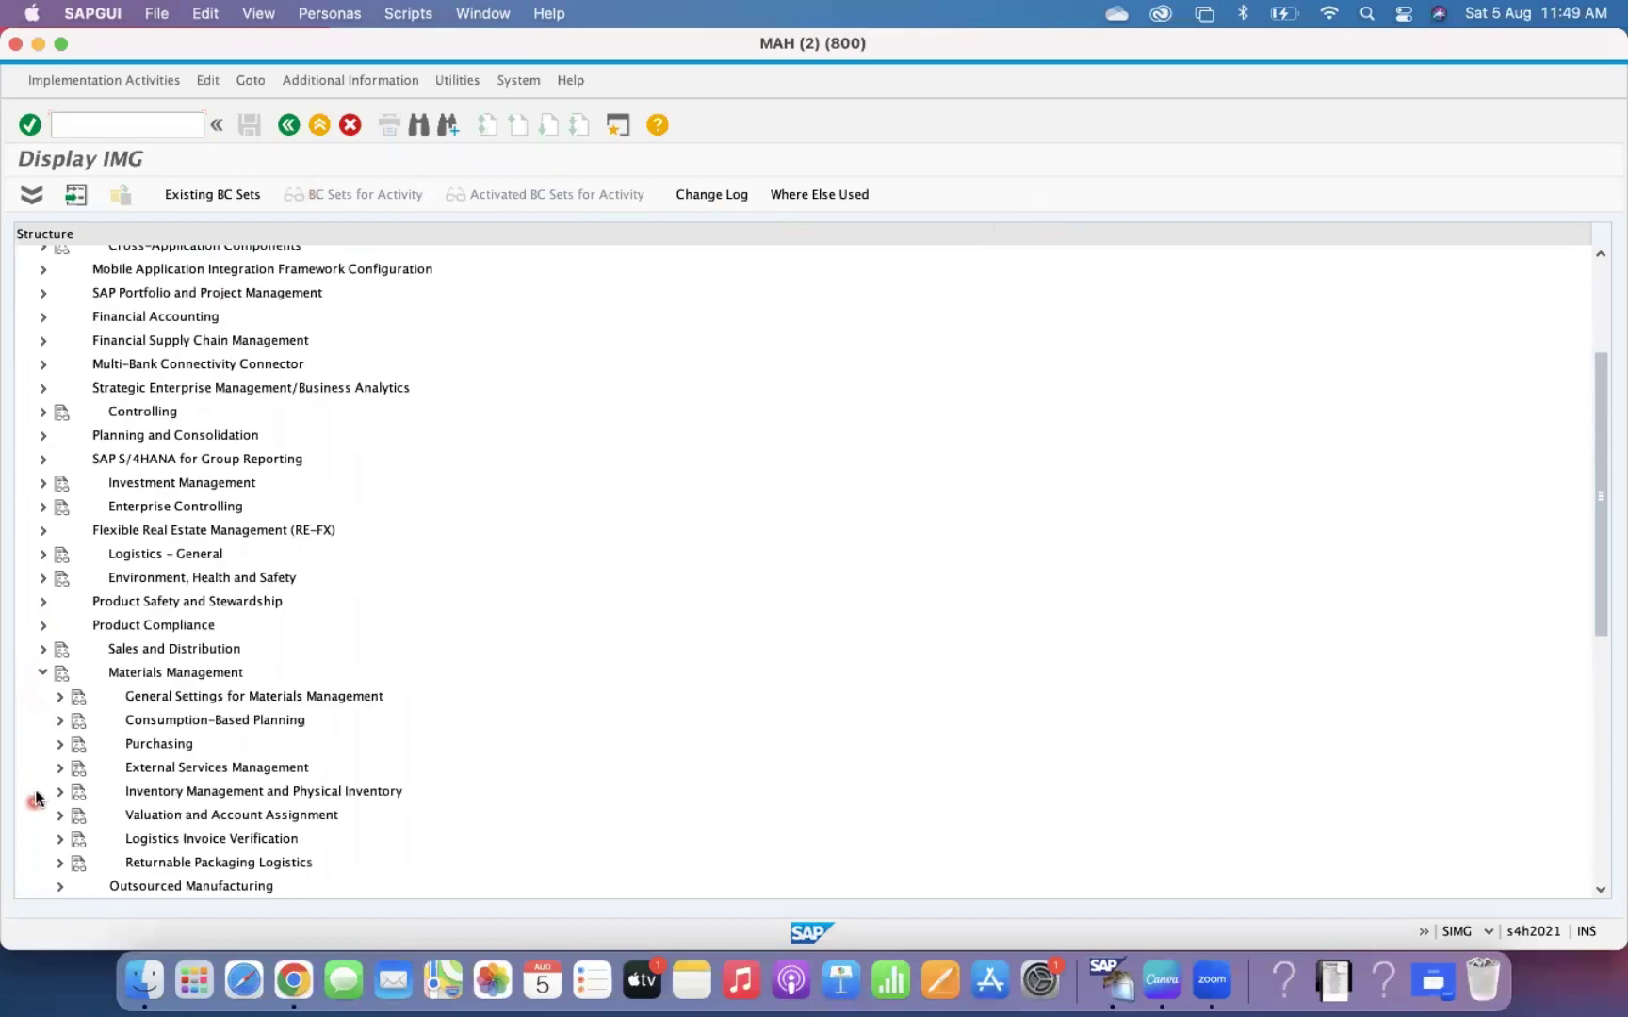
{"action": "left_click", "coordinate": [60, 840]}
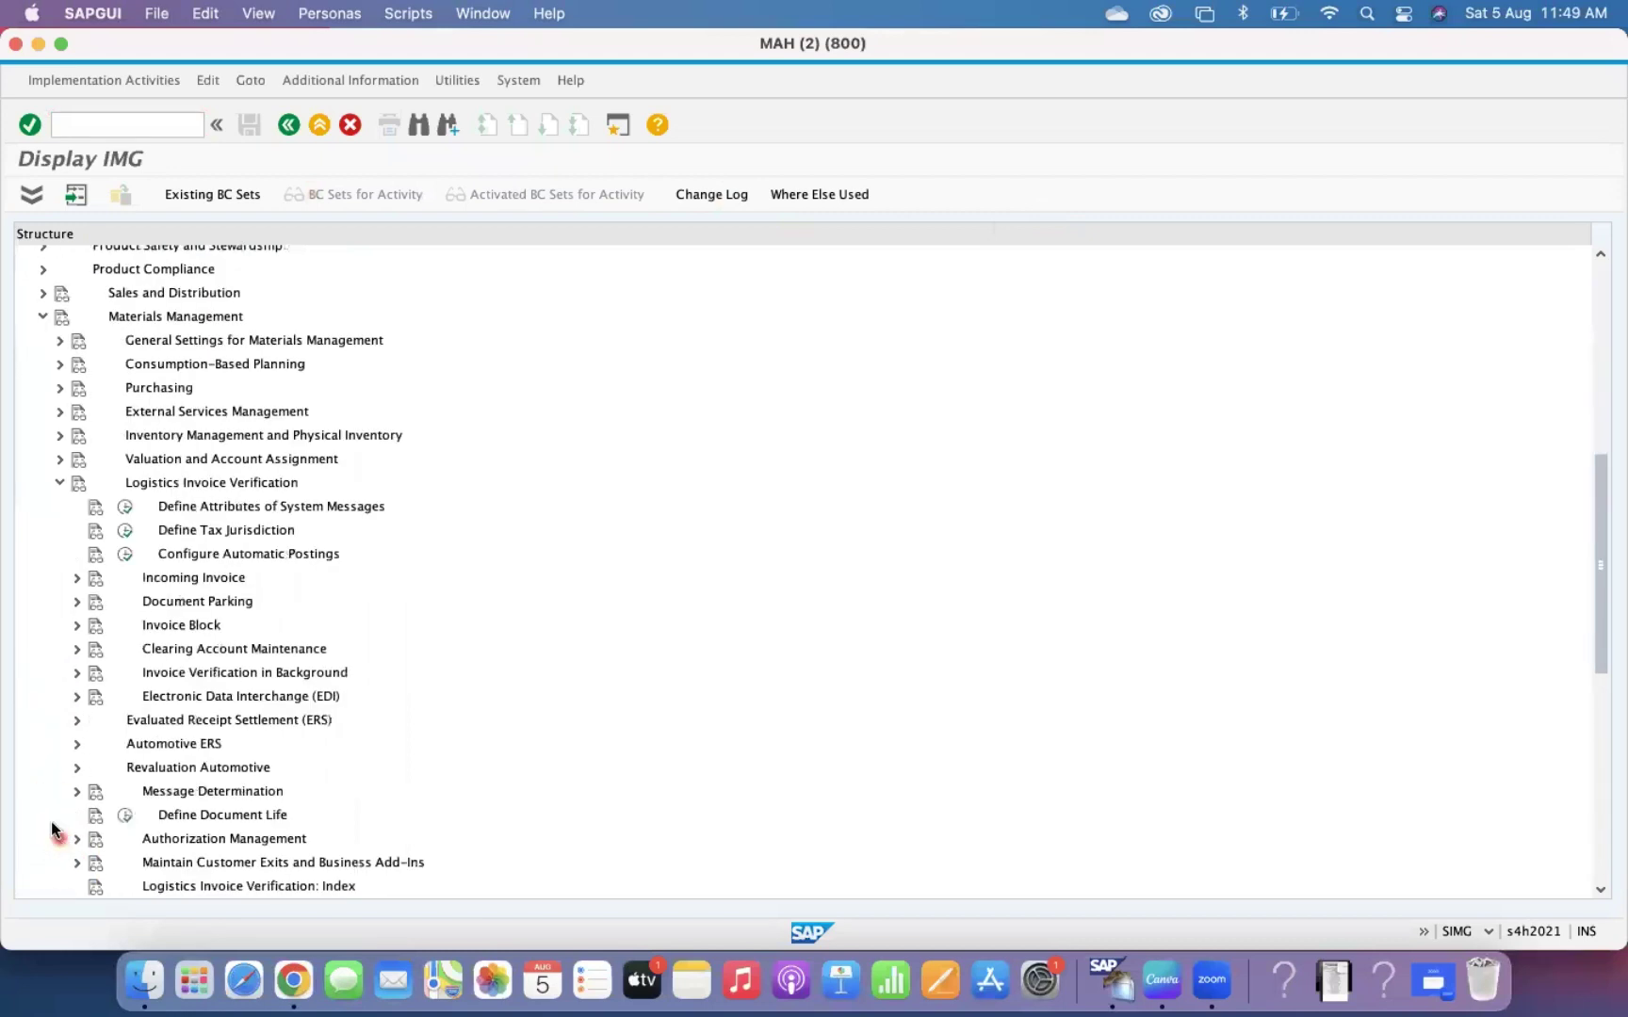
{"action": "left_click", "coordinate": [77, 579]}
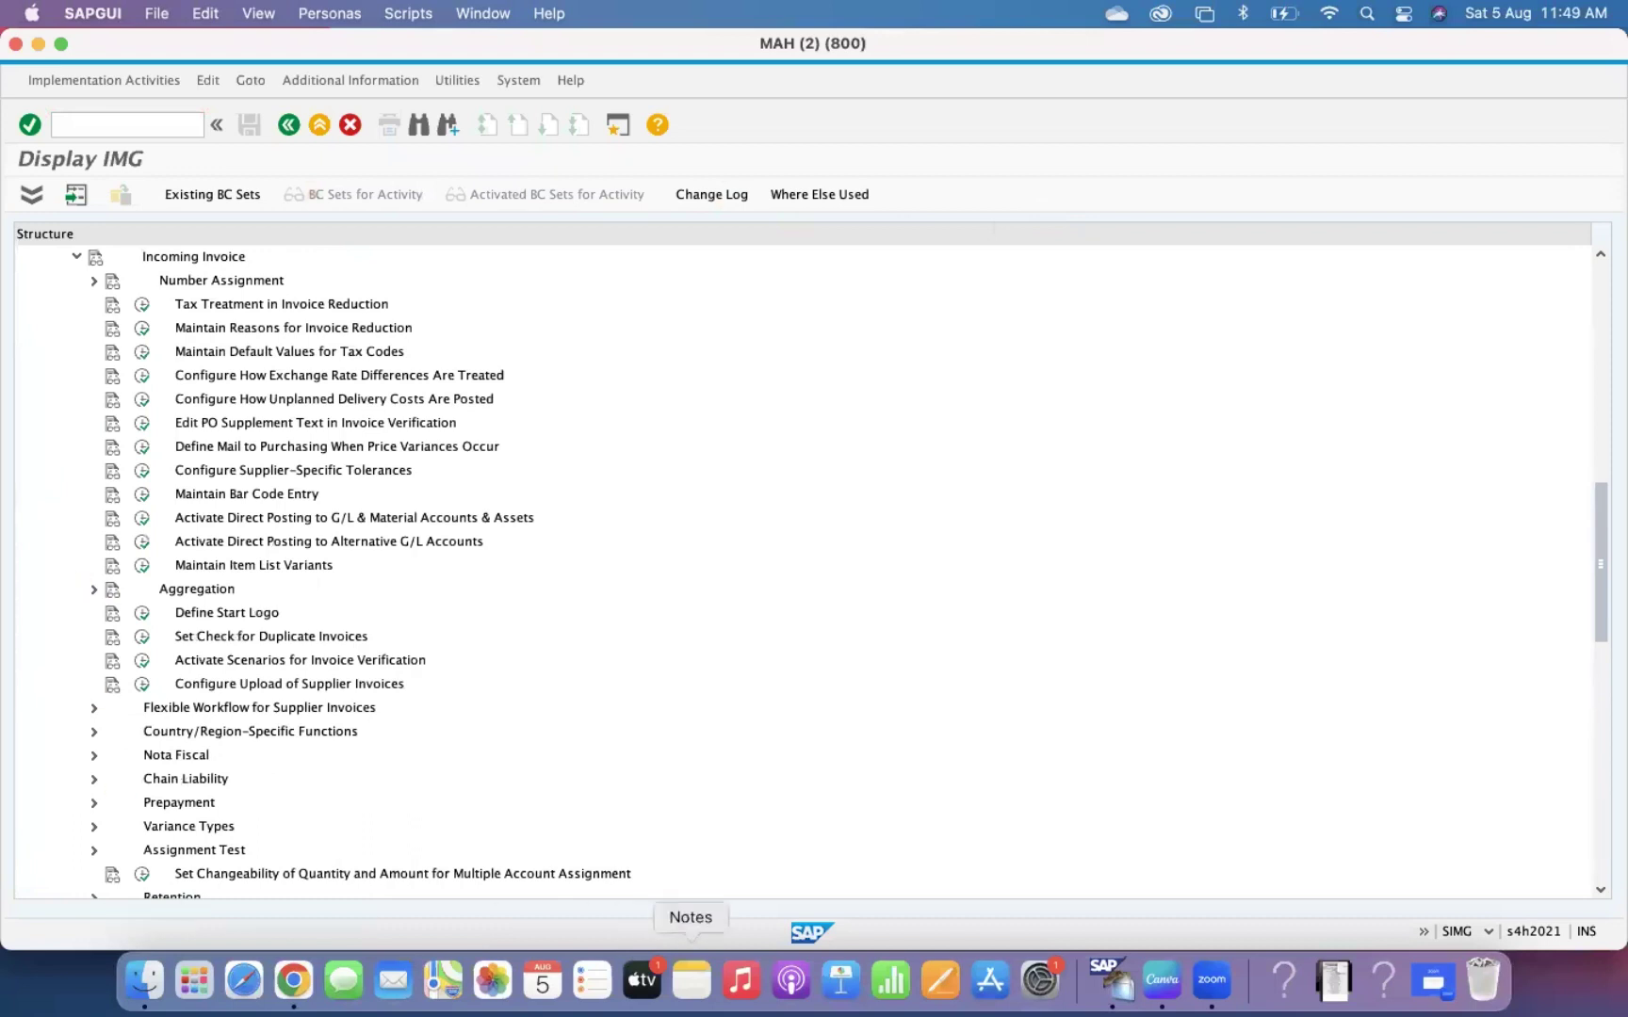
{"action": "left_click", "coordinate": [266, 350]}
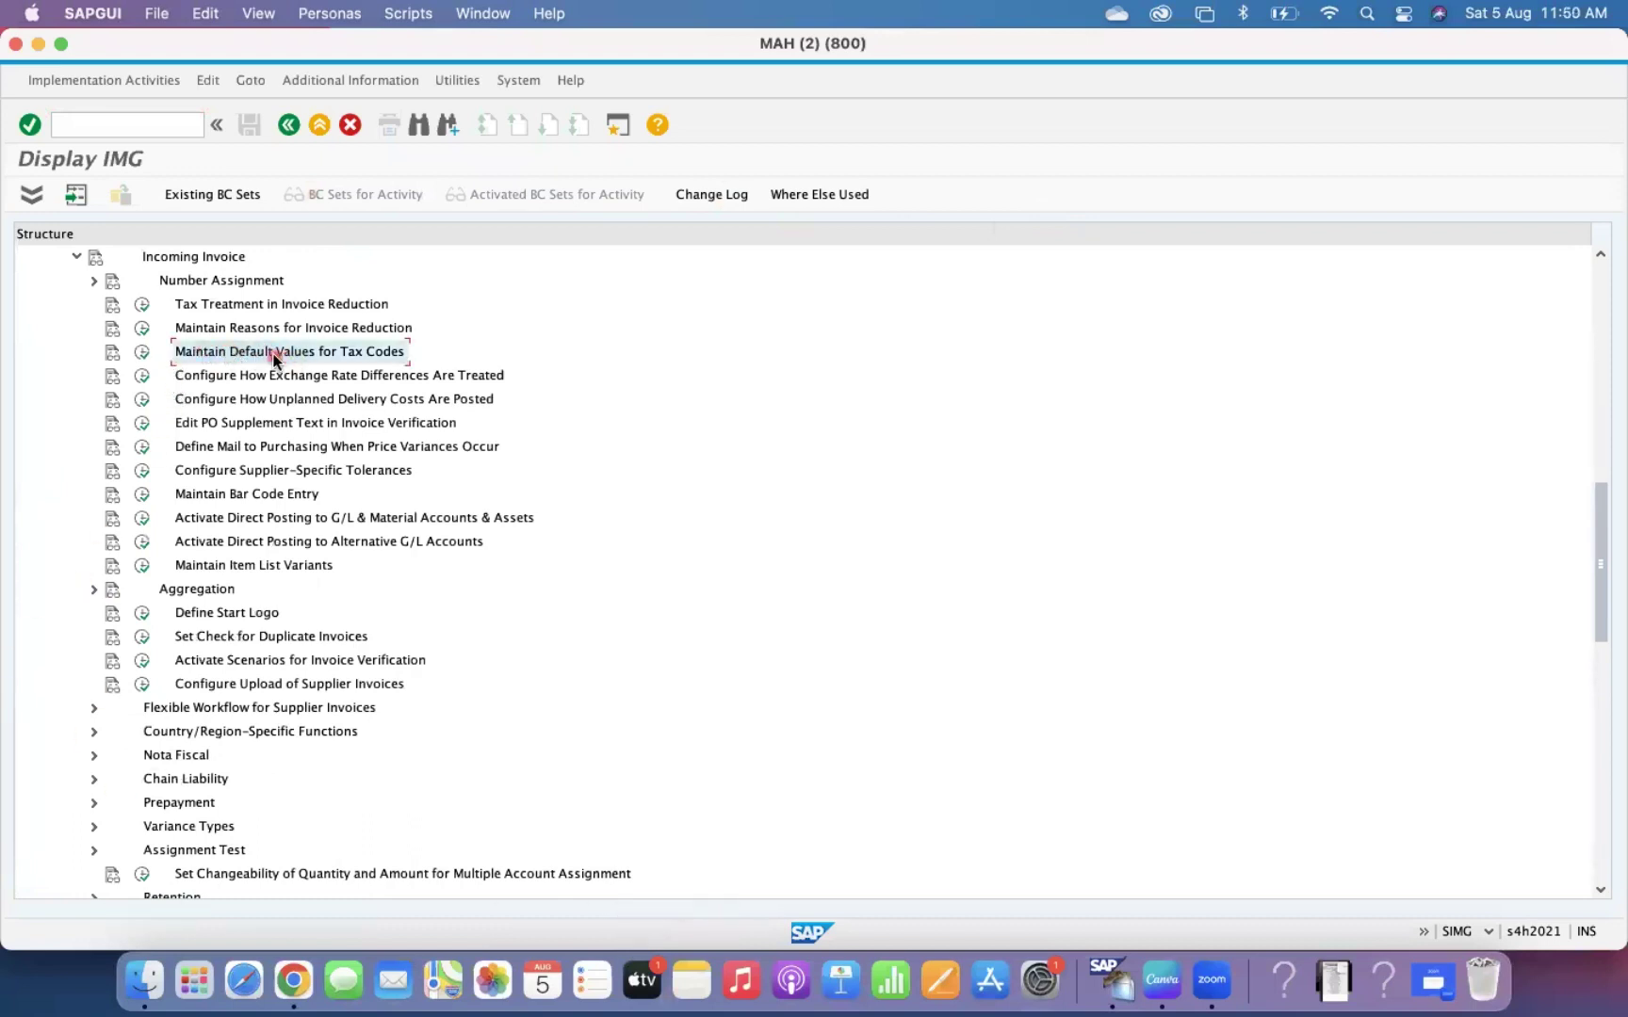
Run the activity and inspect company code 1000's tax defaults, whose tax codes are empty
{"action": "left_click", "coordinate": [144, 355]}
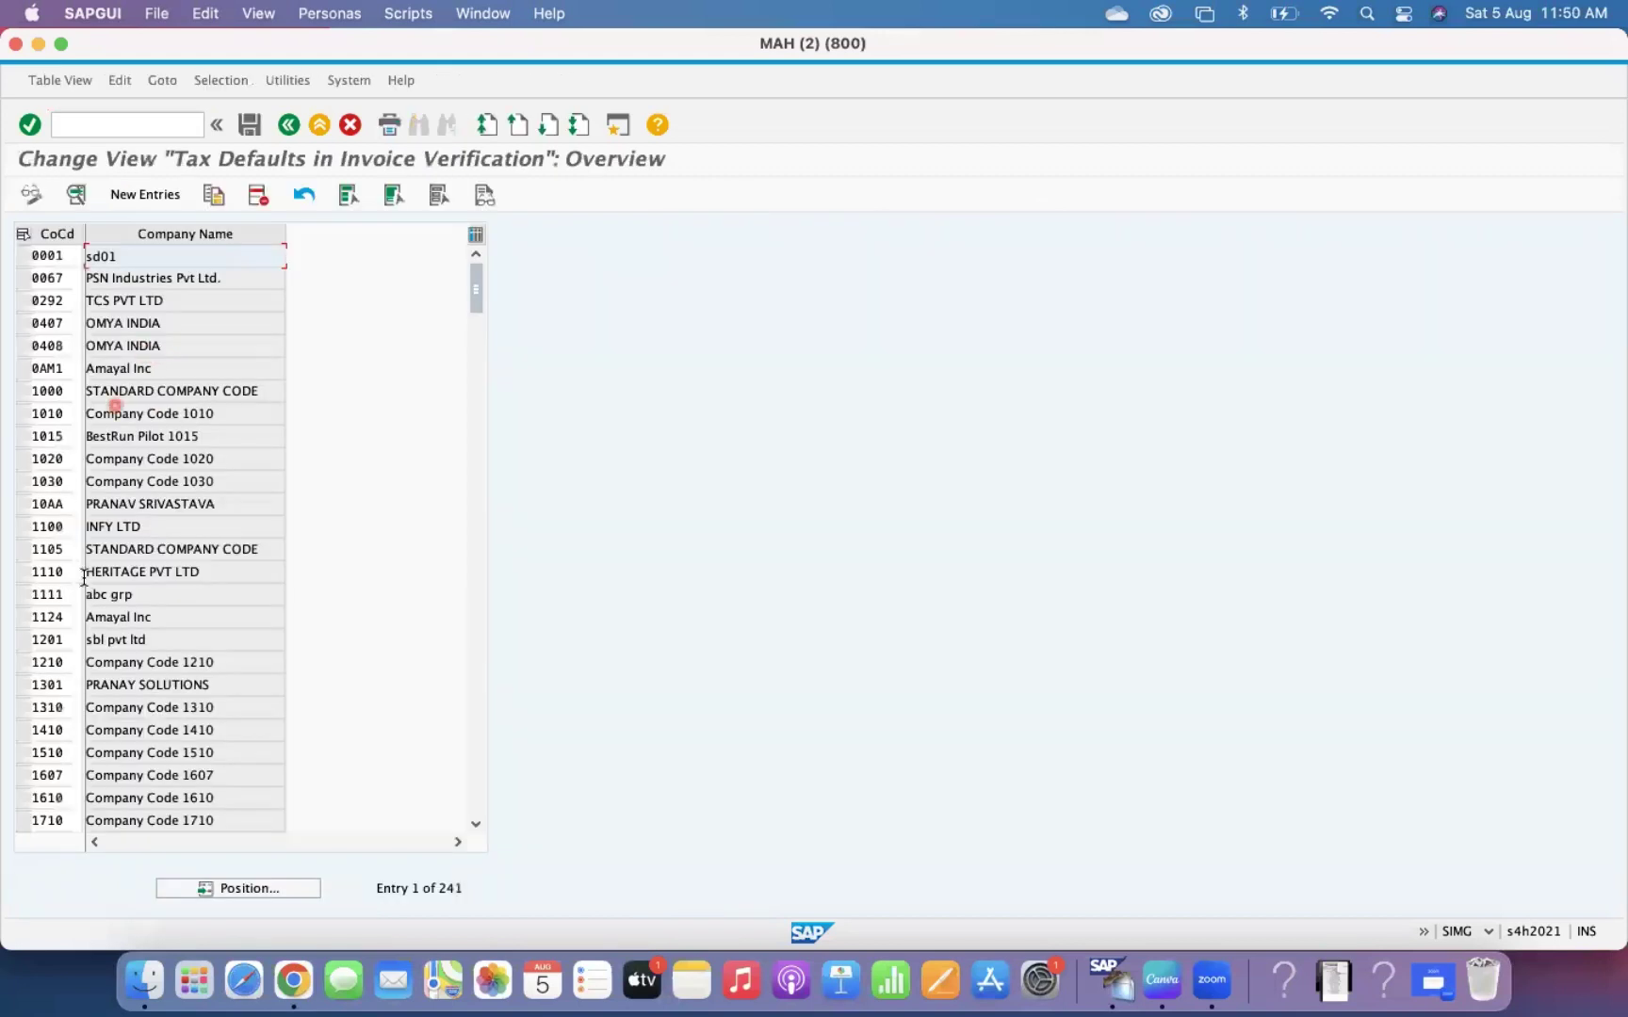
{"action": "left_click", "coordinate": [260, 895]}
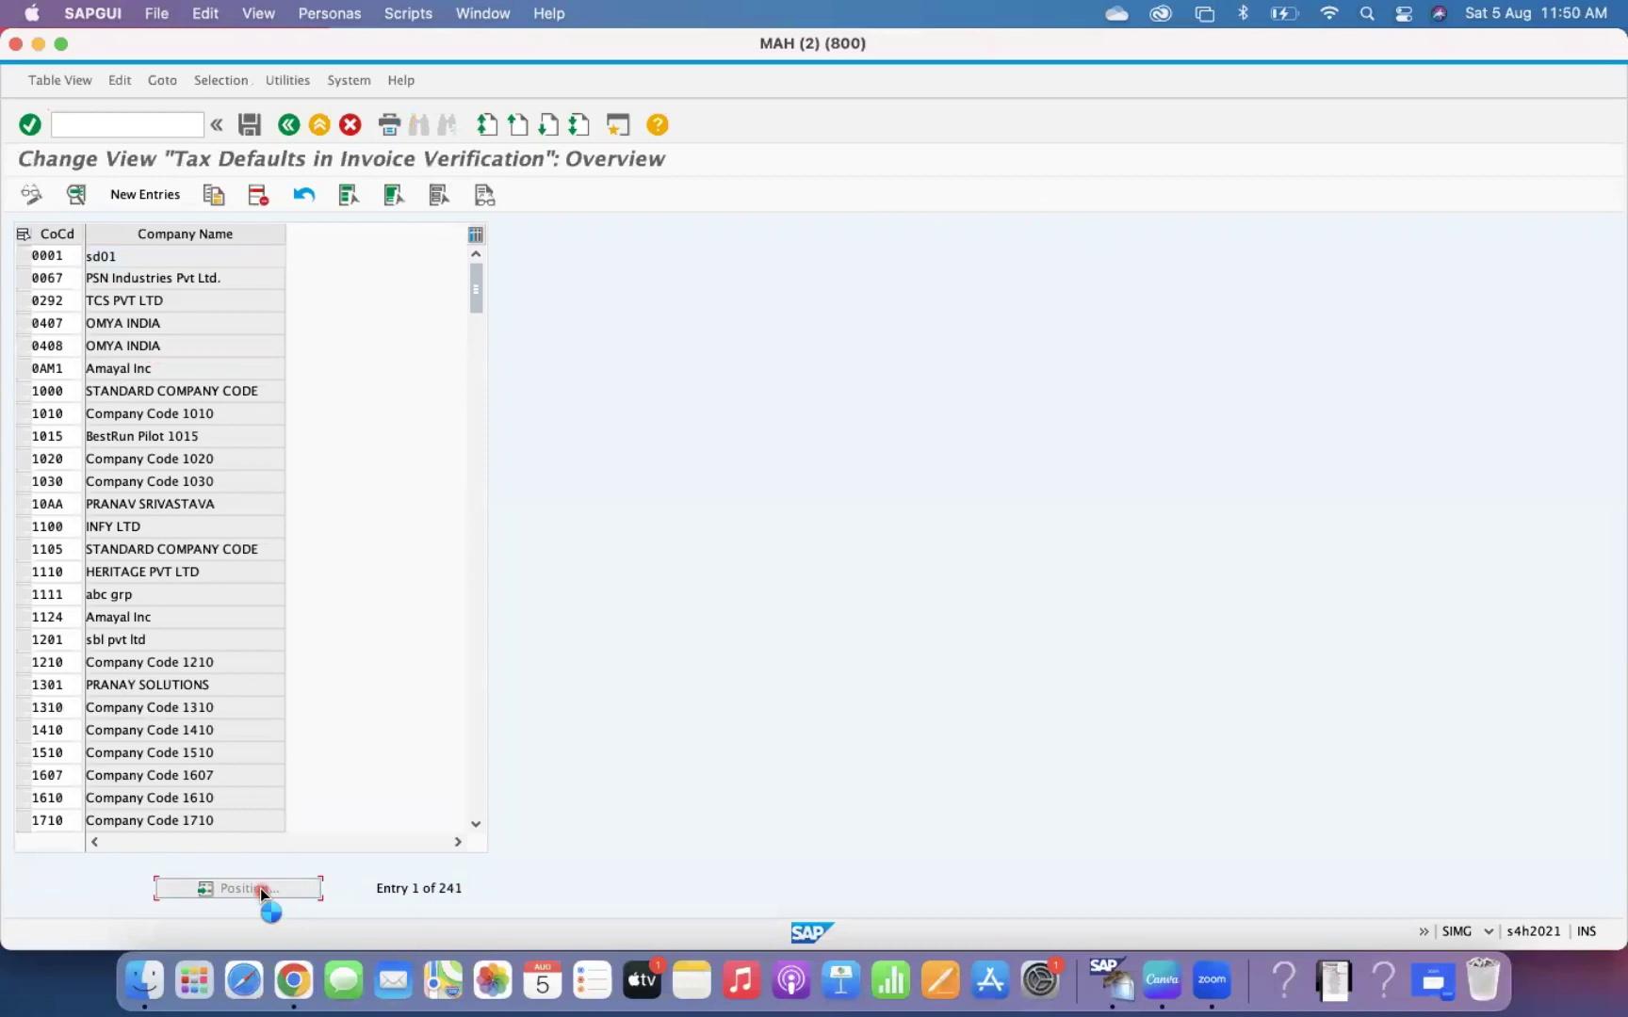
{"action": "type", "text": "1000"}
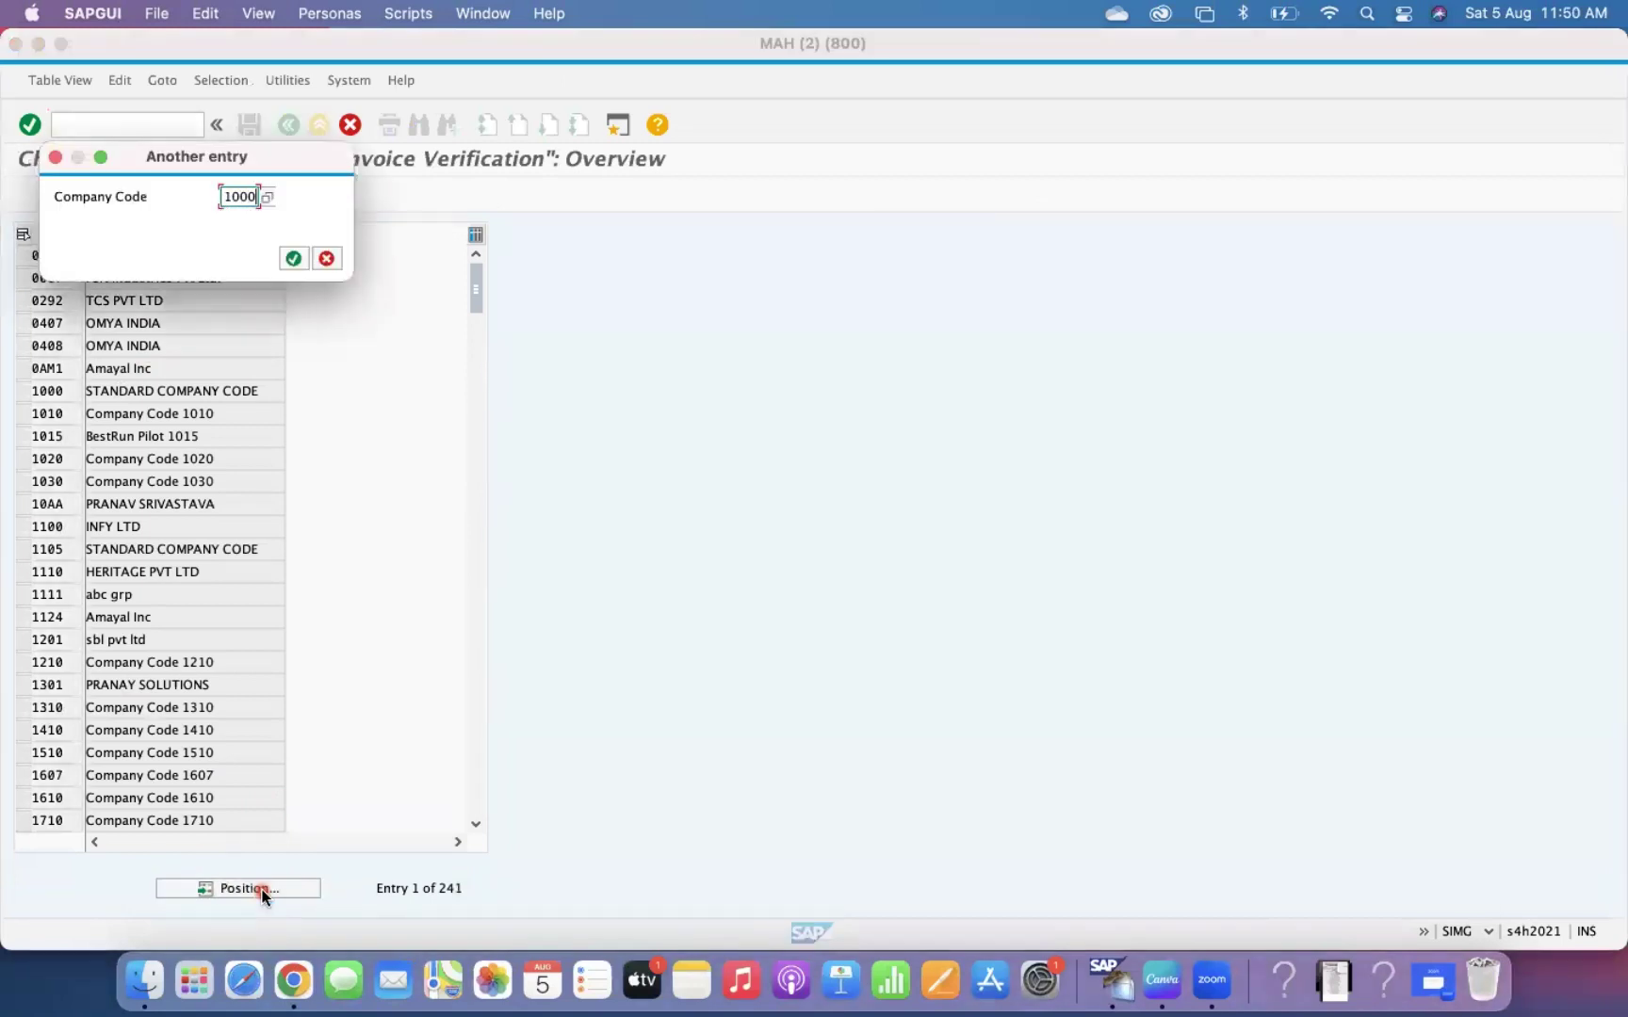
{"action": "key", "text": "Return"}
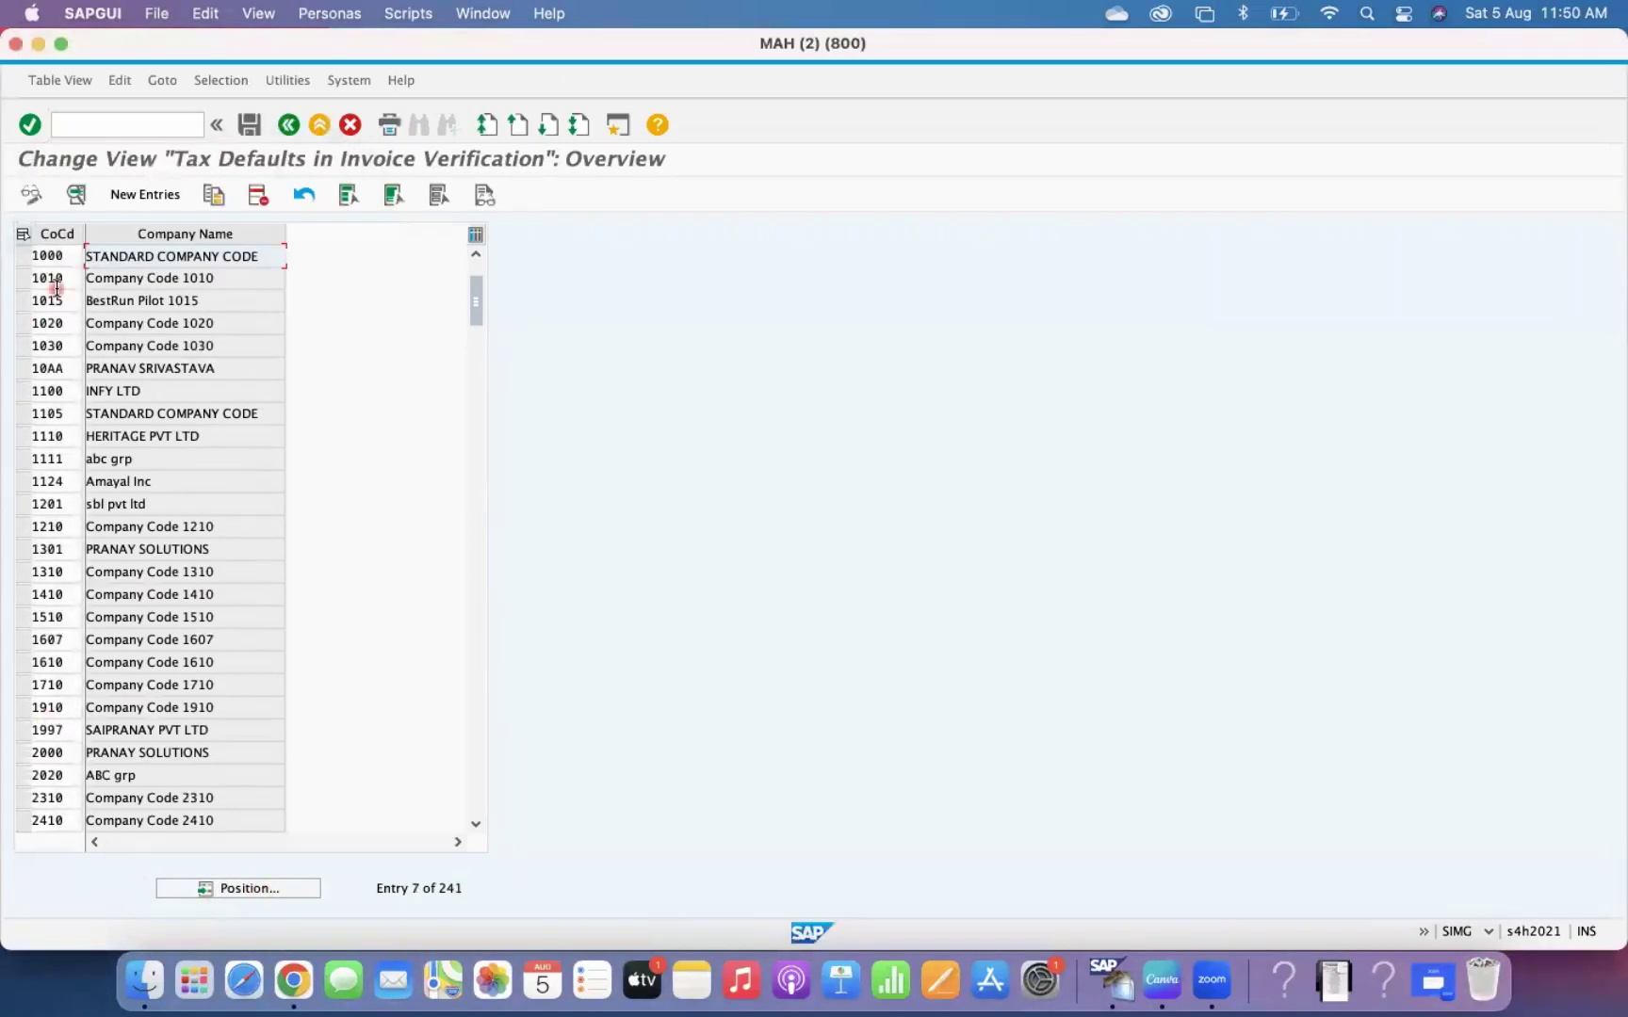
{"action": "left_click", "coordinate": [23, 255]}
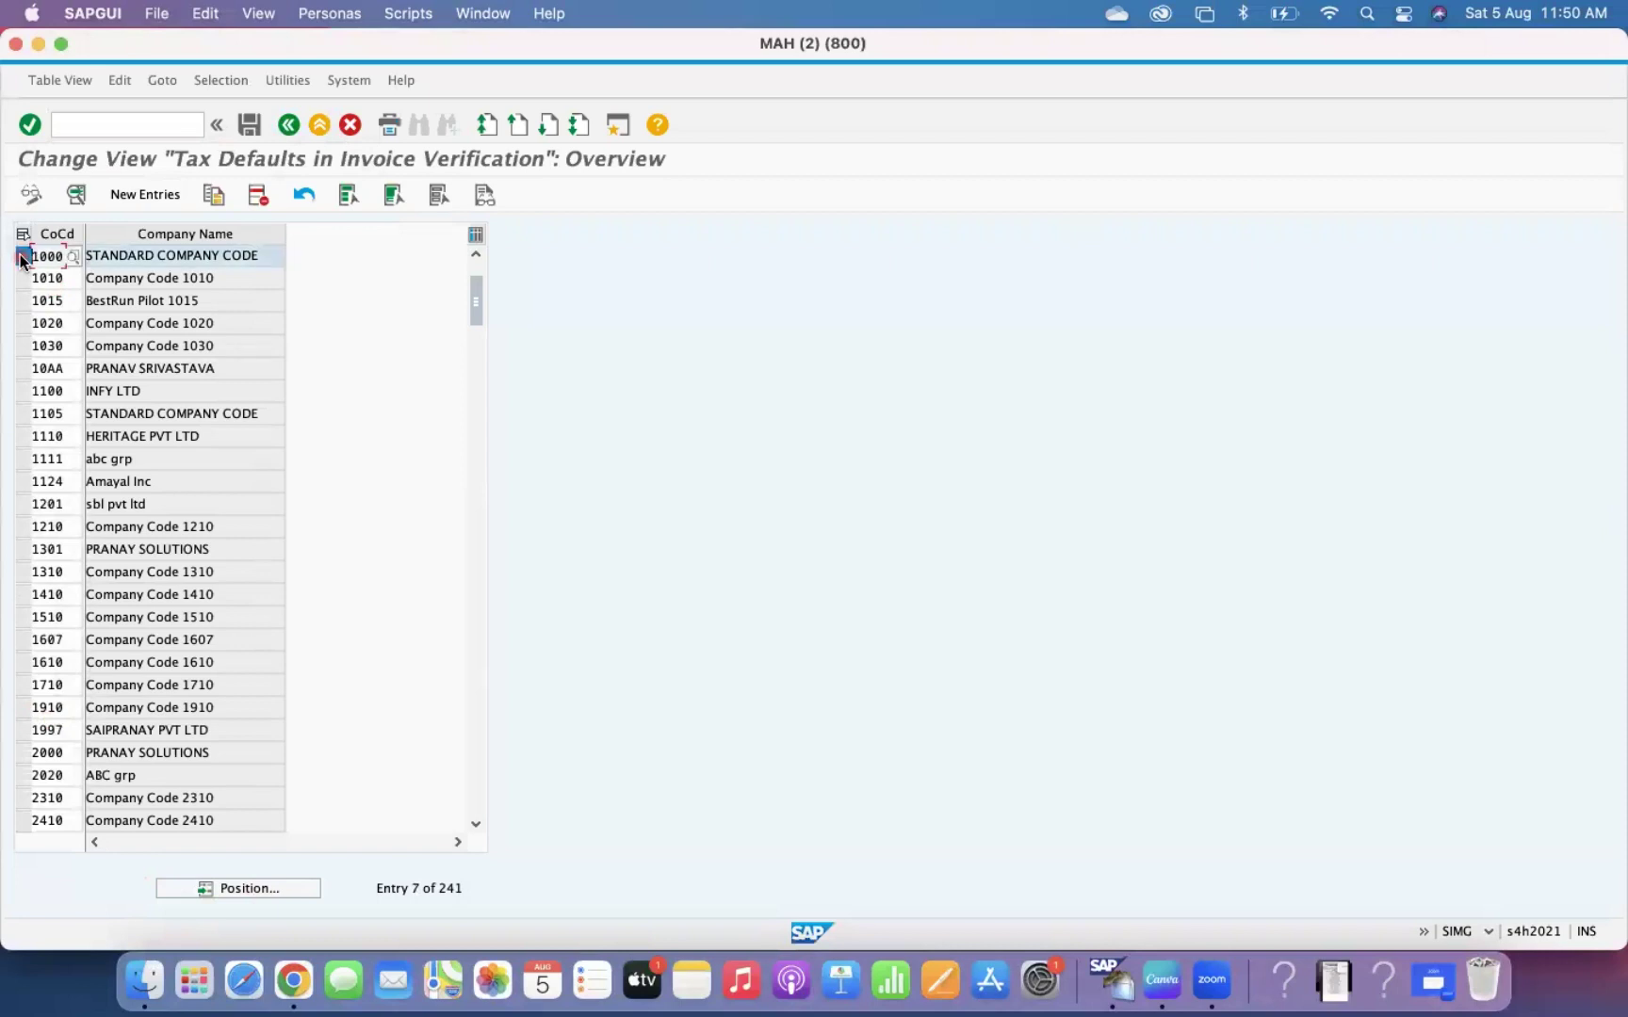
{"action": "left_click", "coordinate": [78, 203]}
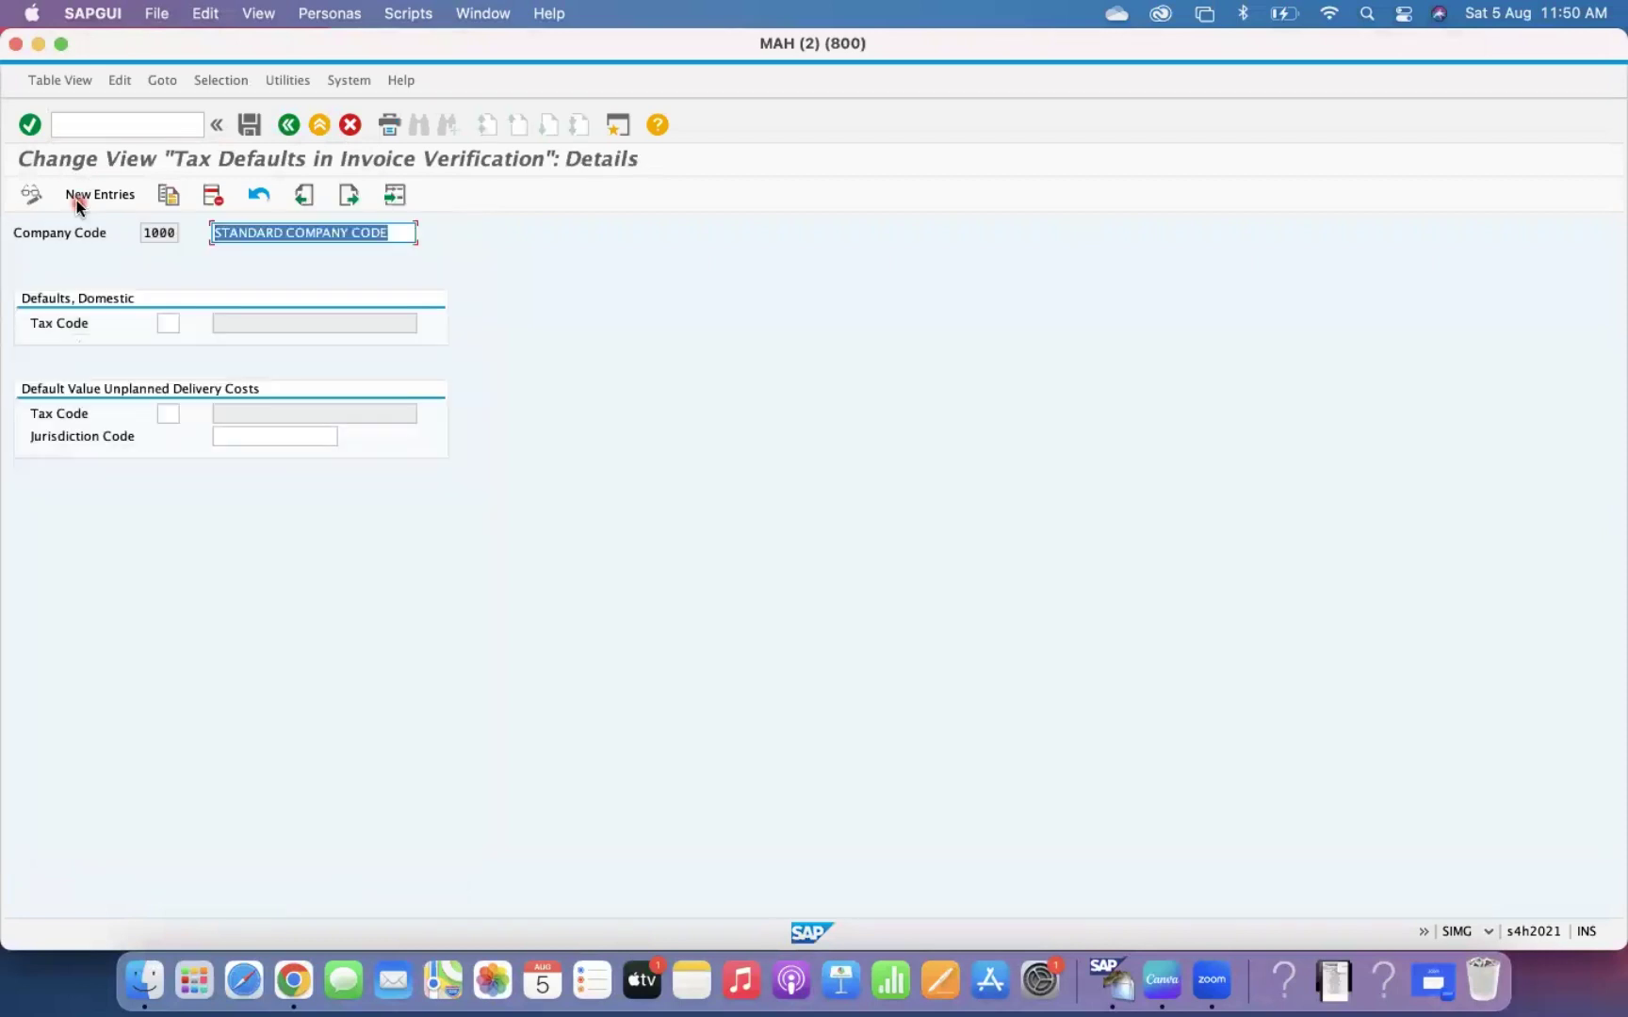
{"action": "left_click", "coordinate": [169, 323]}
{"action": "left_click", "coordinate": [172, 415]}
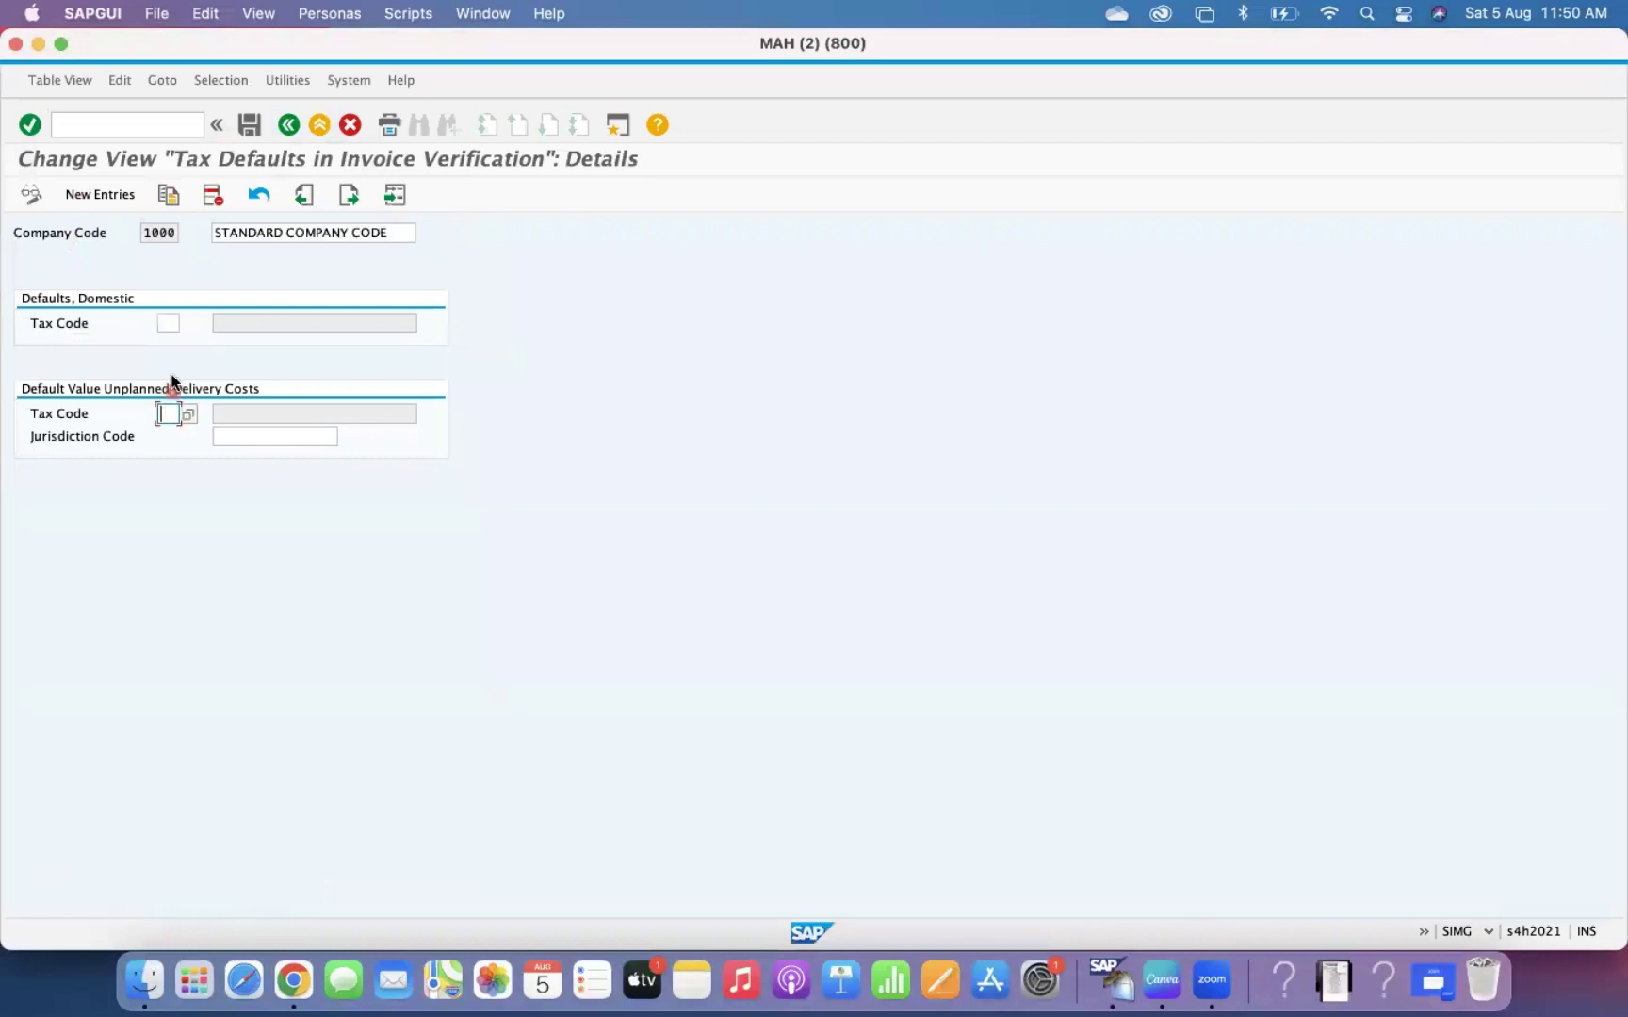
{"action": "left_click", "coordinate": [166, 324]}
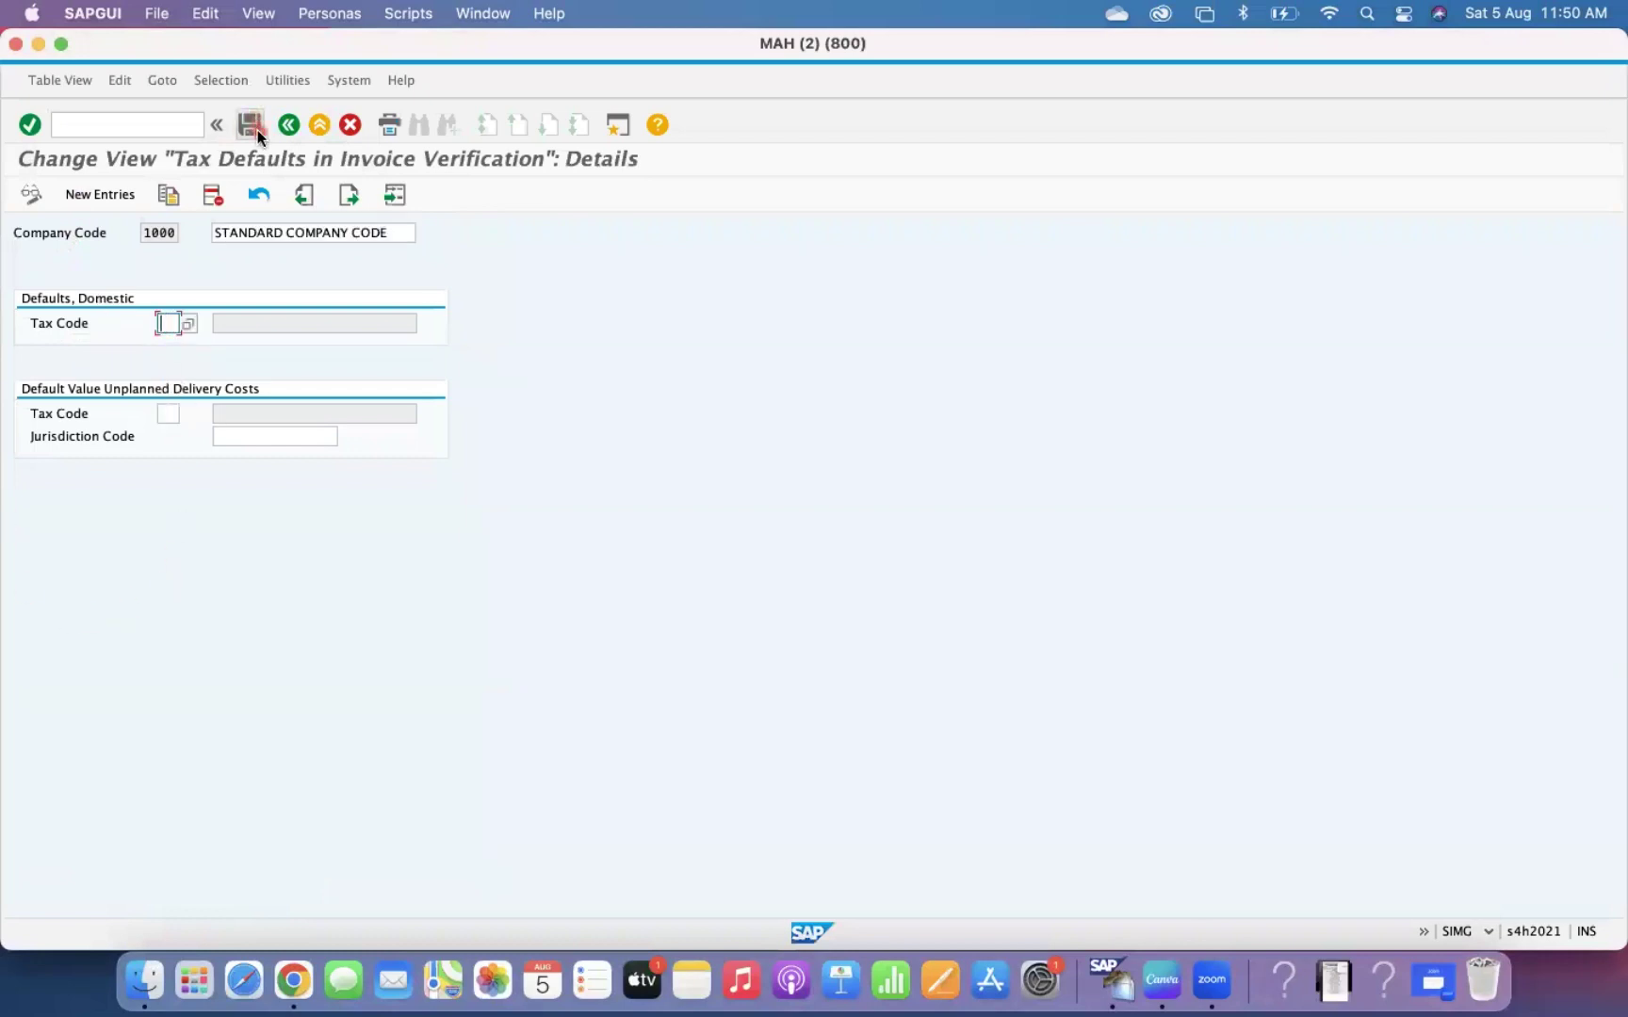
{"action": "left_click", "coordinate": [288, 124]}
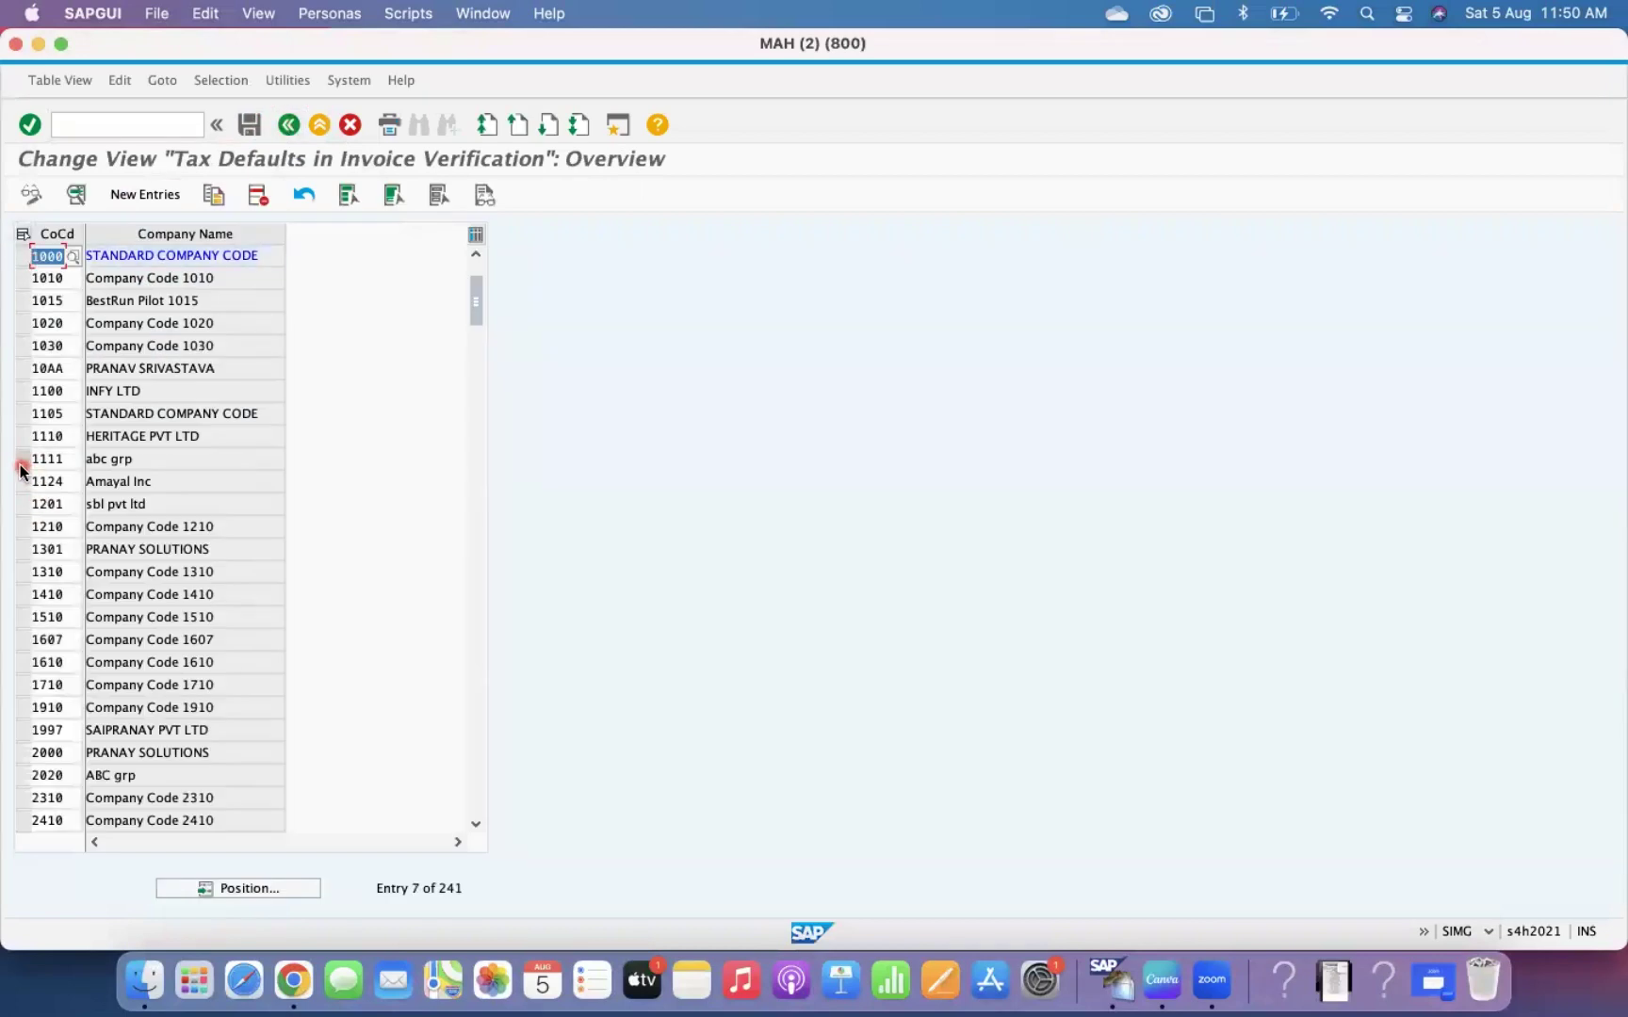
Open the tax default details for company code 1030, showing V1 for both codes
{"action": "left_click", "coordinate": [22, 353]}
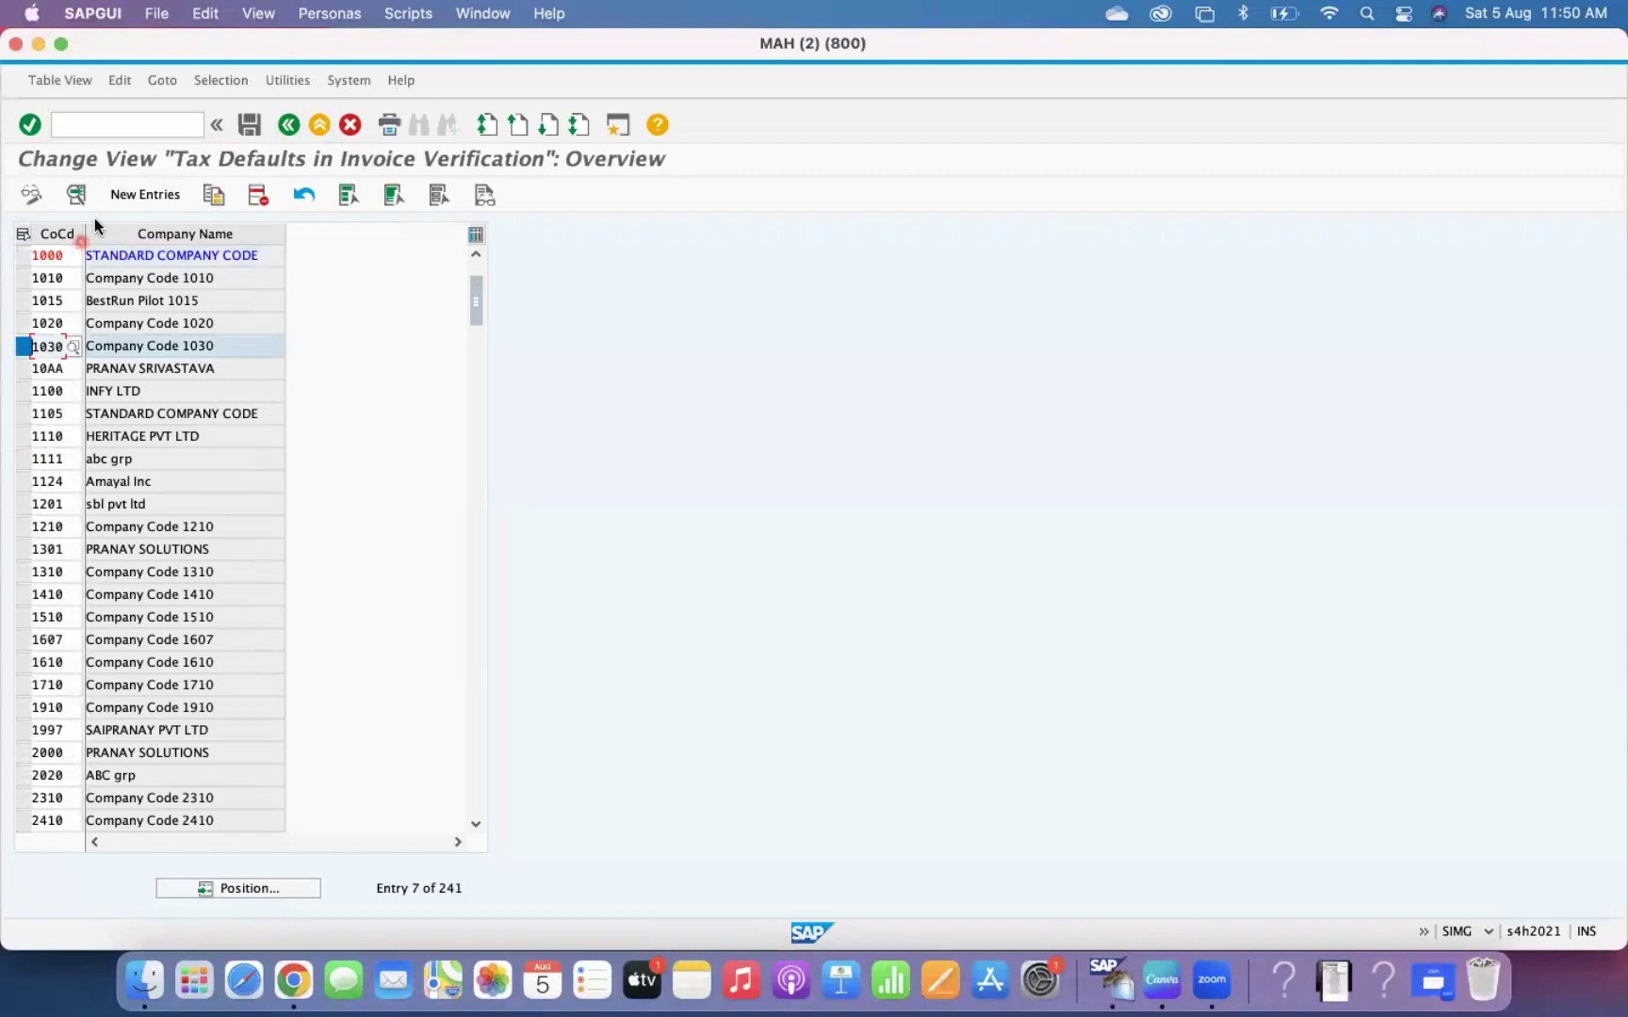
{"action": "left_click", "coordinate": [81, 195]}
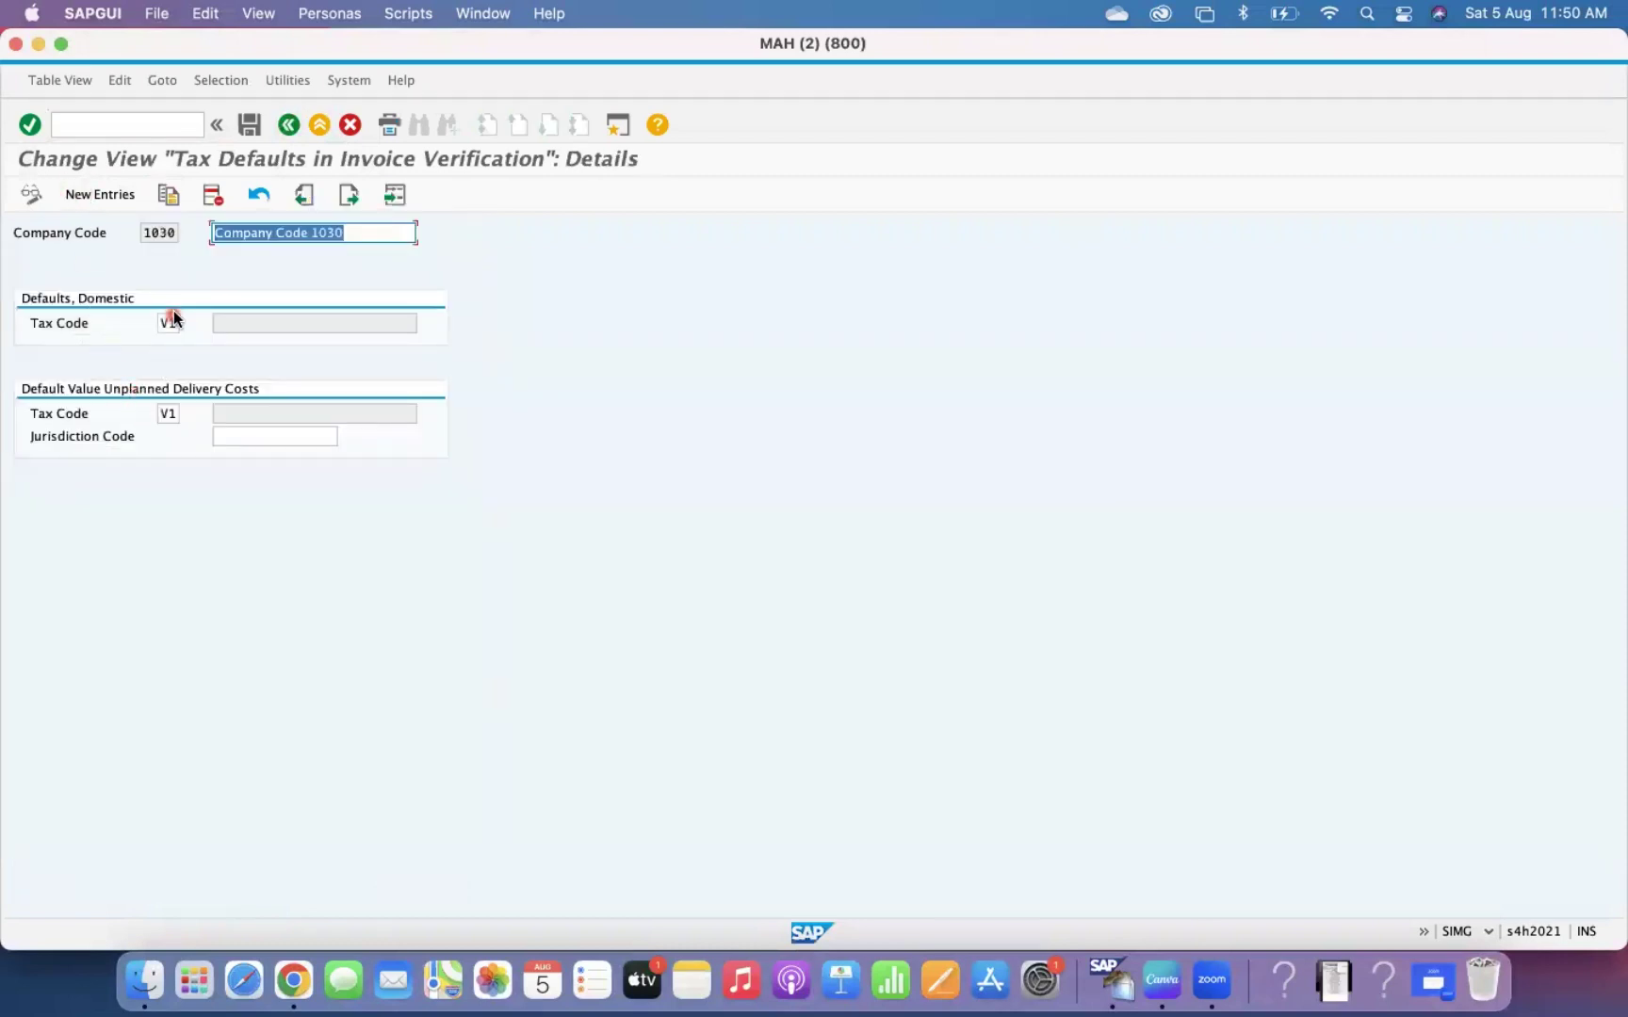
{"action": "left_click", "coordinate": [134, 123]}
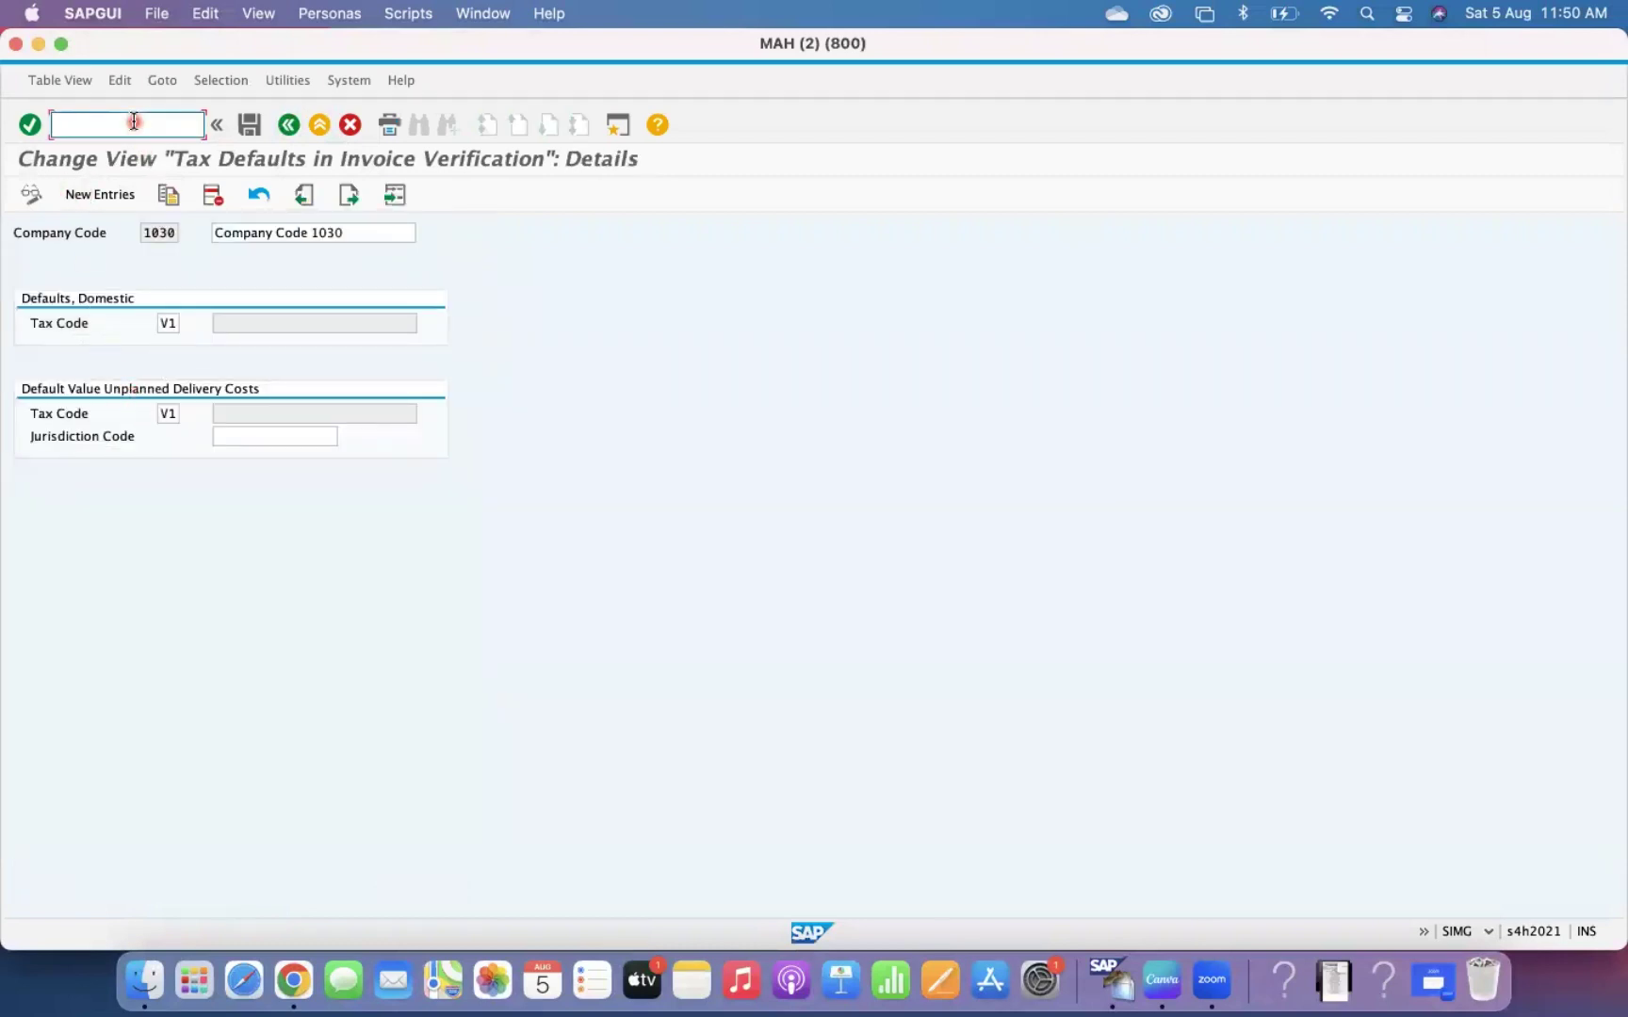
Launch MIRO in a new session and switch its company code to 1030
{"action": "type", "text": "/OMIRO"}
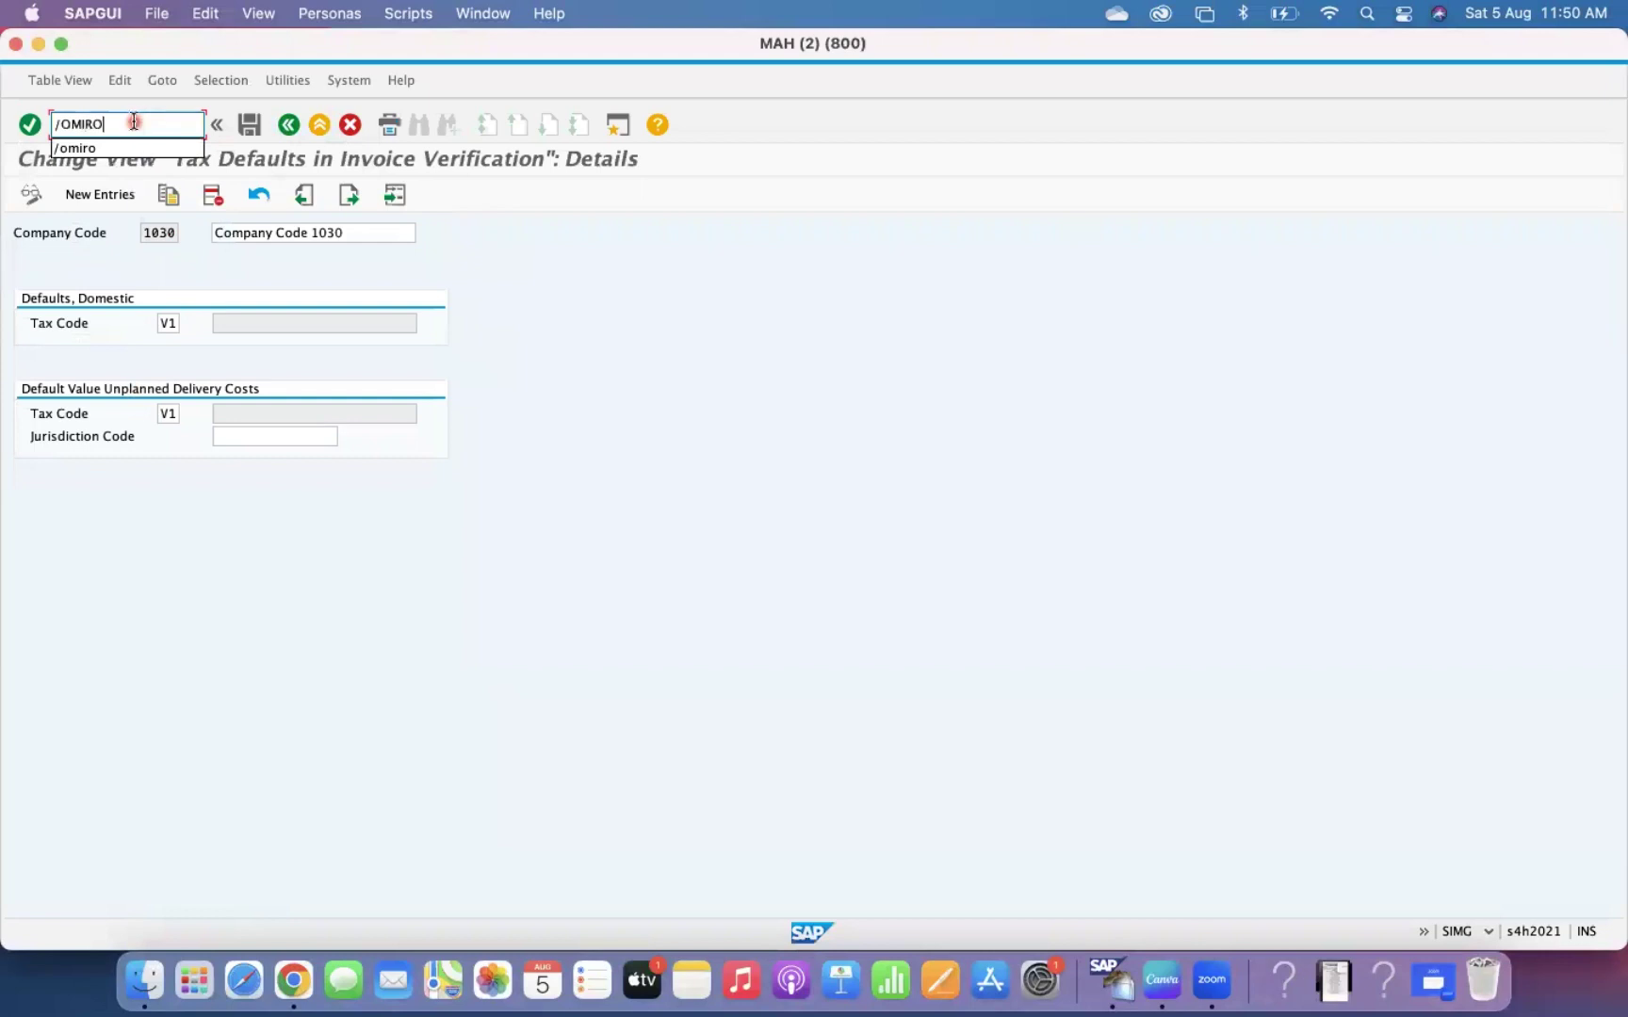
{"action": "key", "text": "Return"}
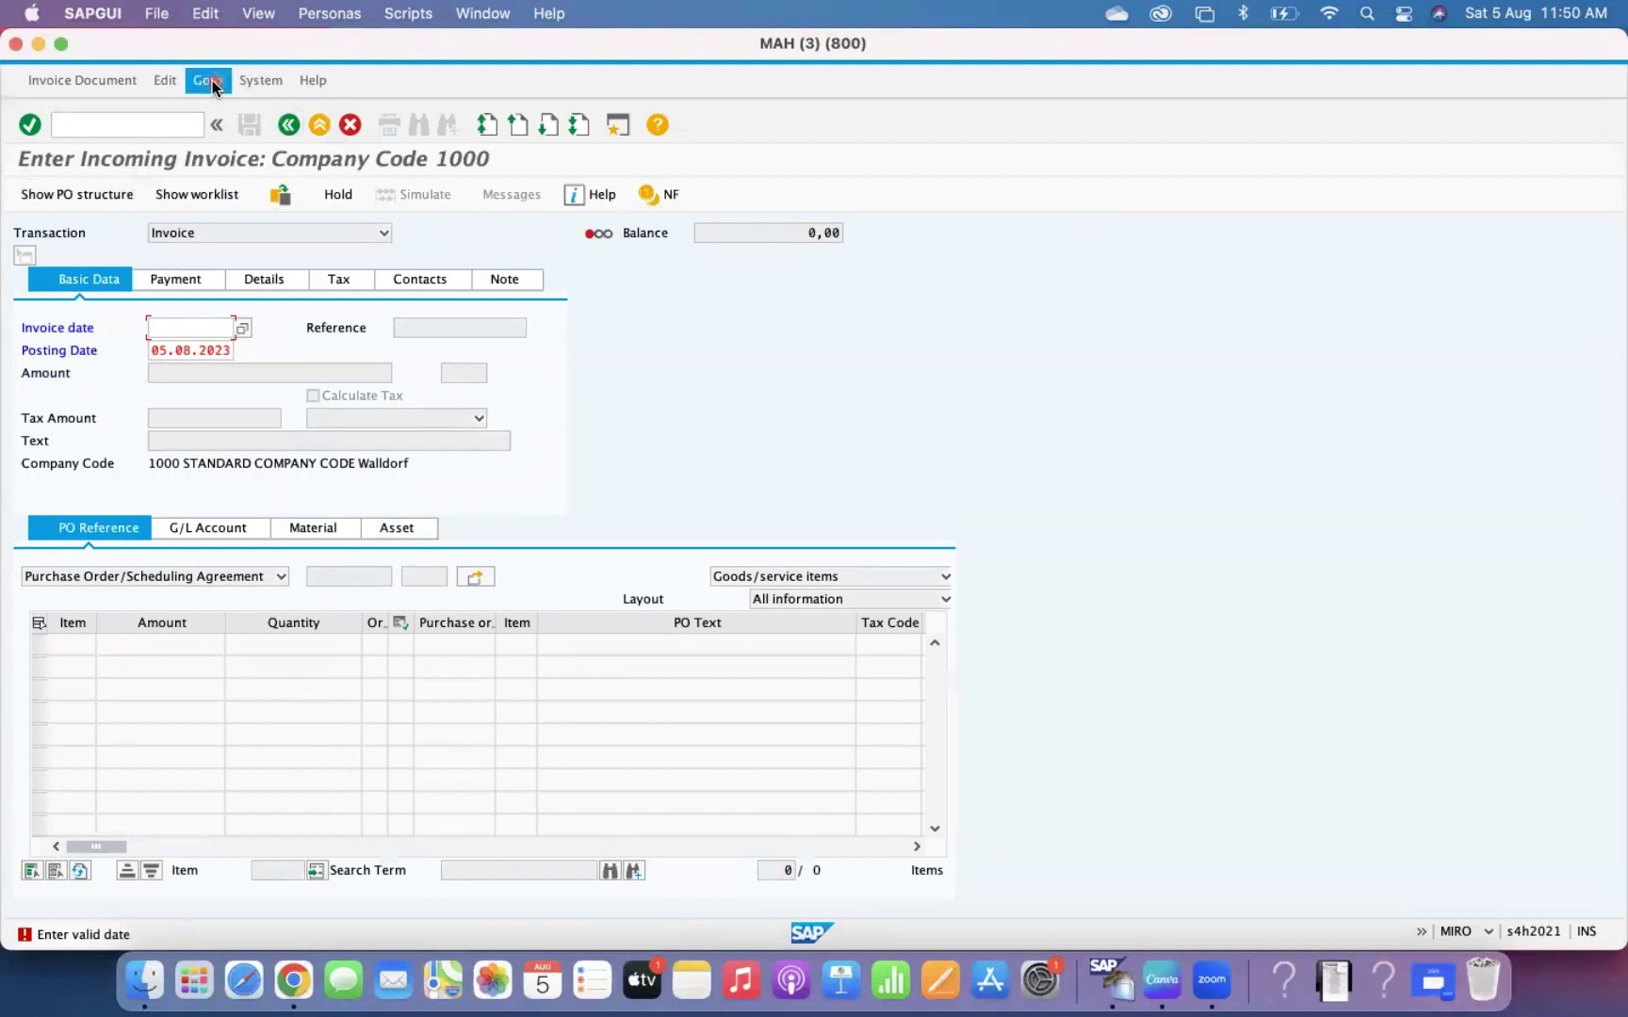
{"action": "left_click", "coordinate": [159, 82]}
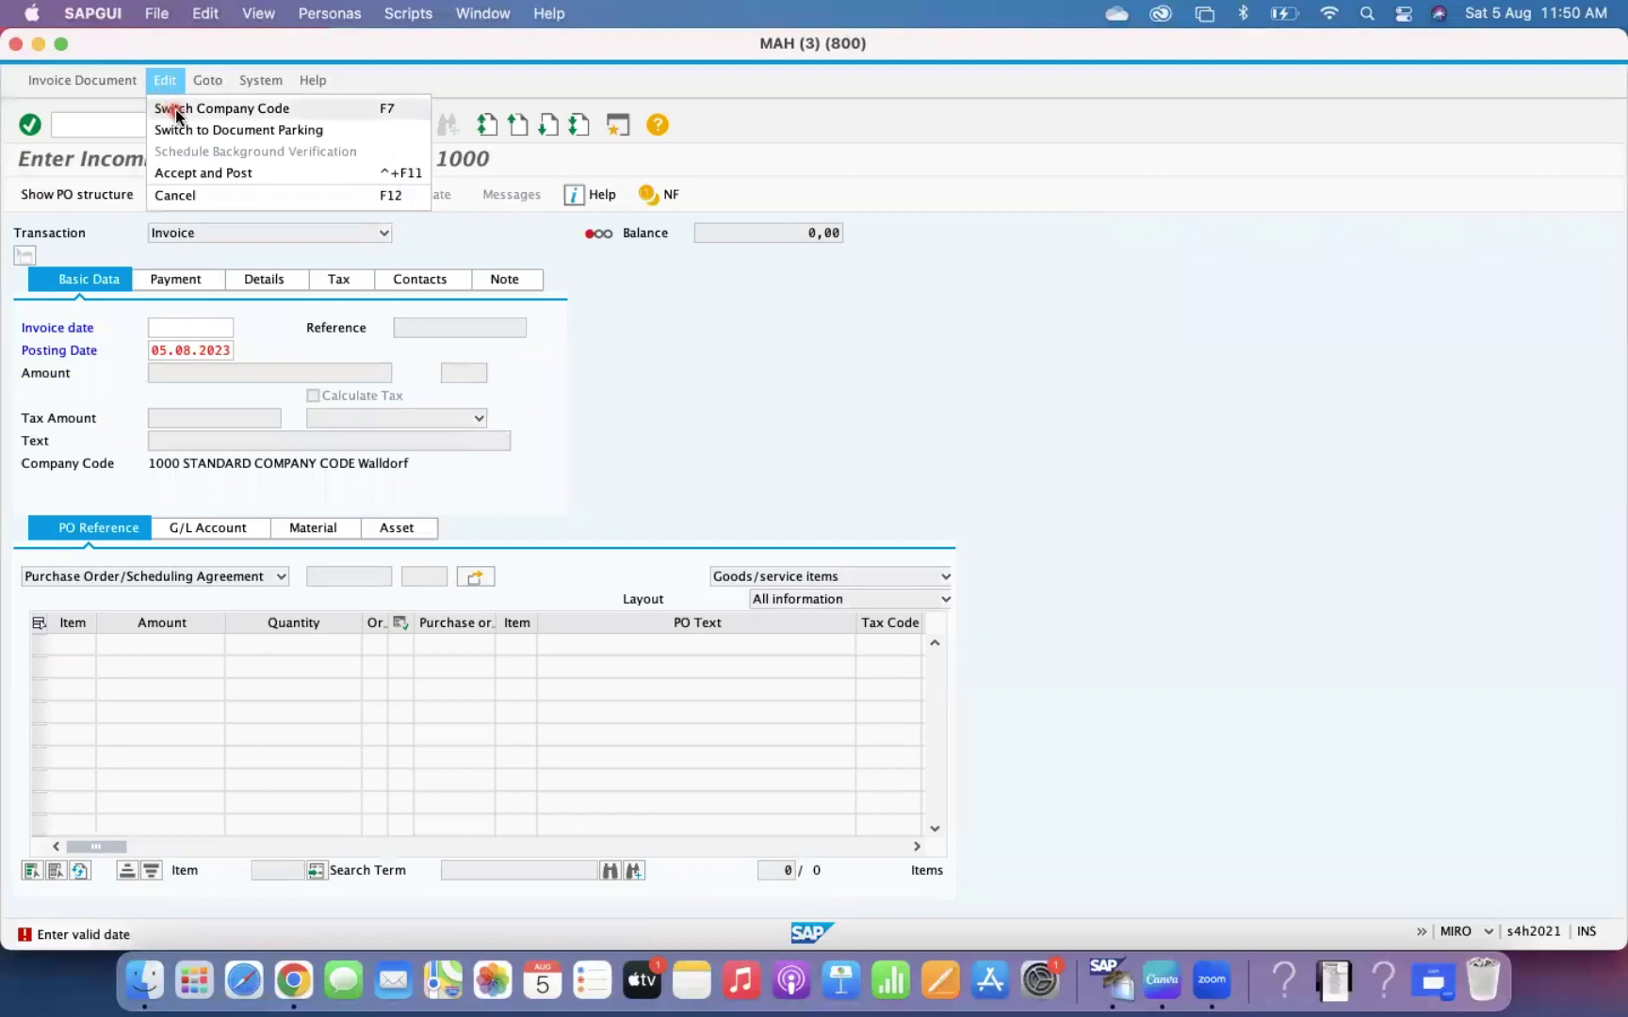
{"action": "left_click", "coordinate": [175, 110]}
{"action": "type", "text": "1010"}
{"action": "key", "text": "Return"}
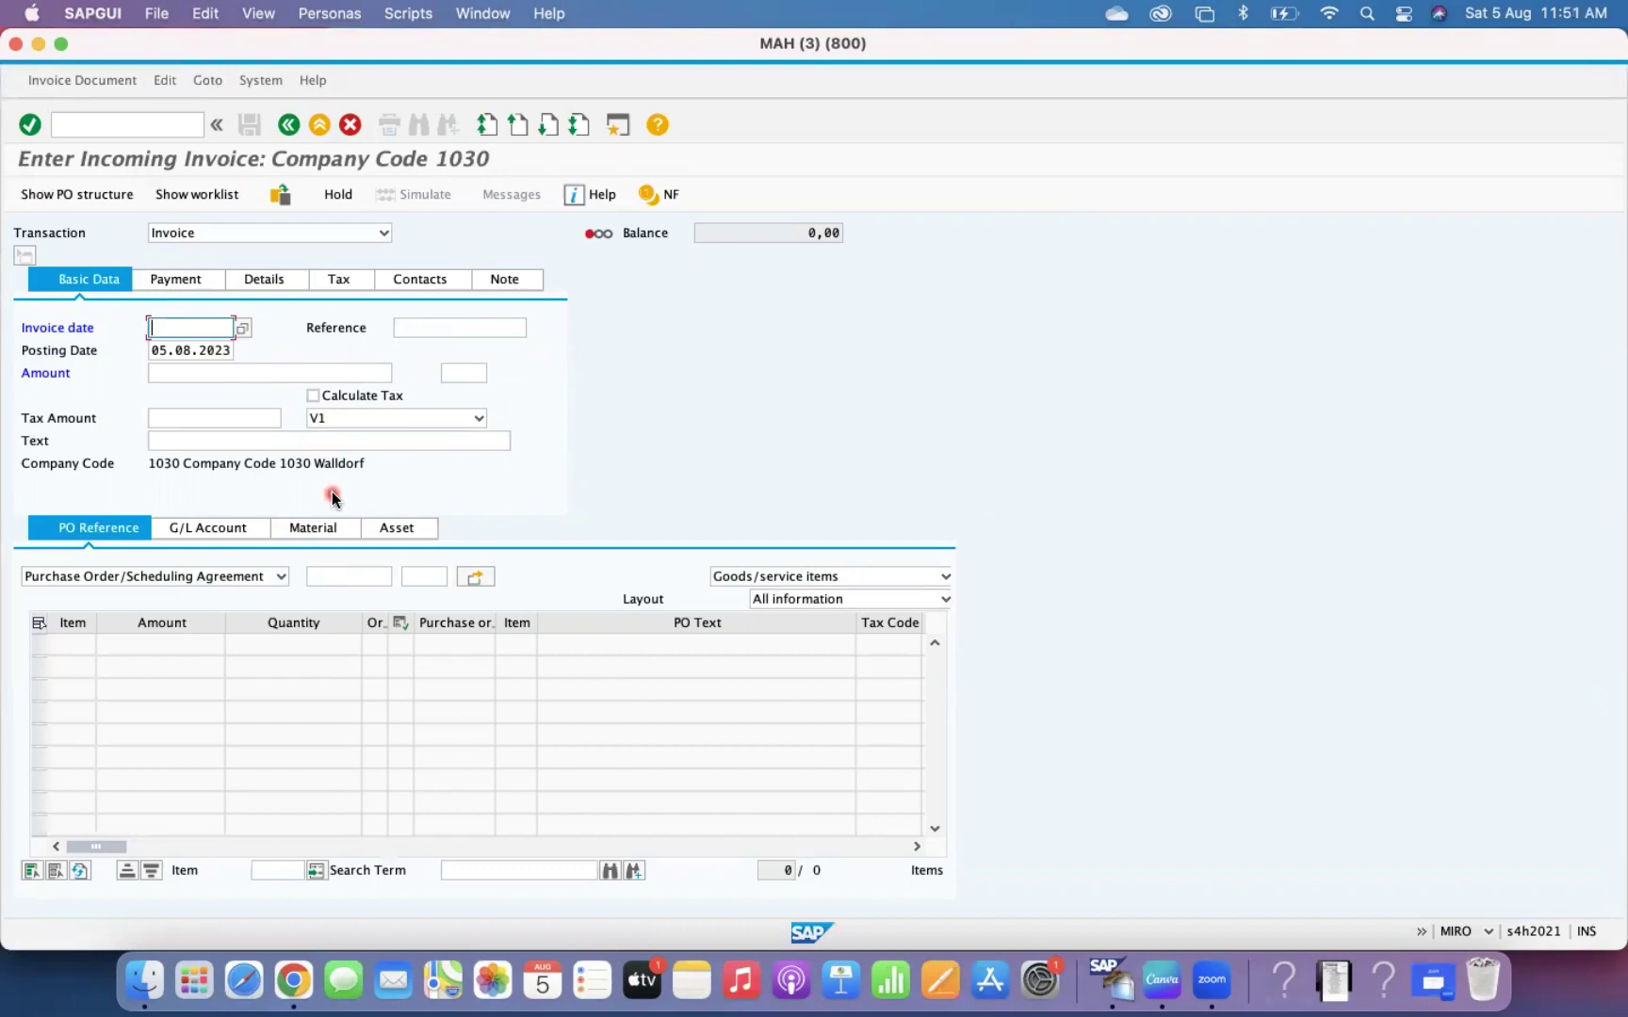
{"action": "left_click", "coordinate": [164, 80]}
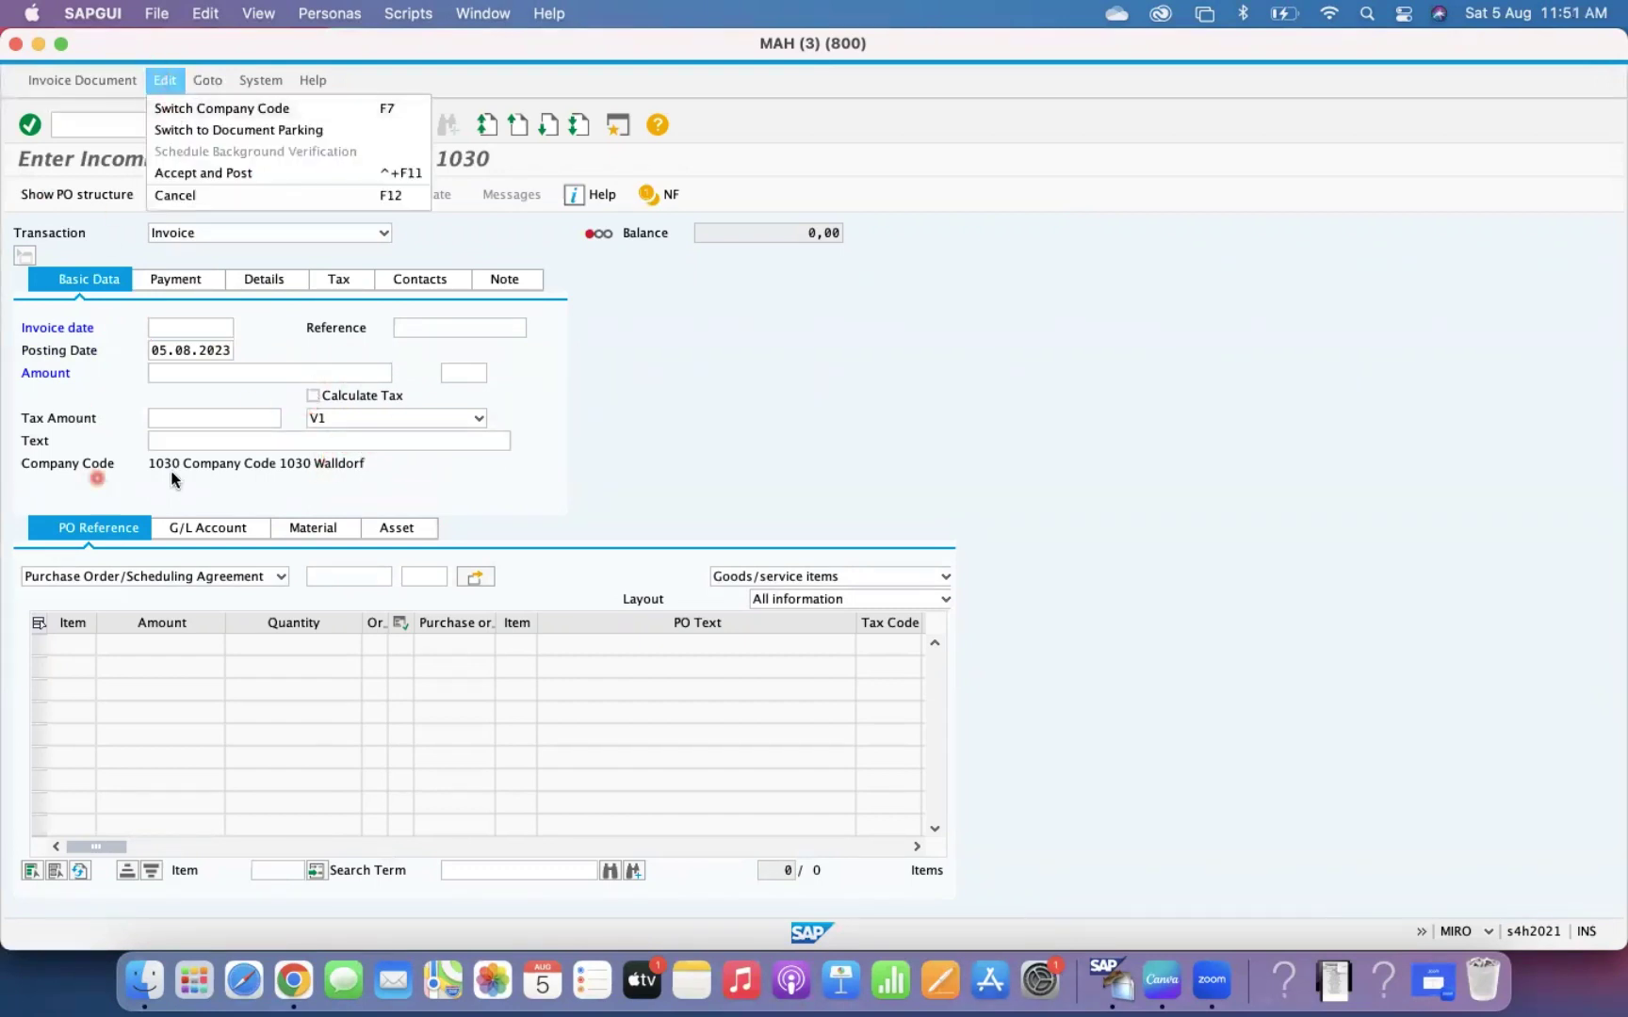